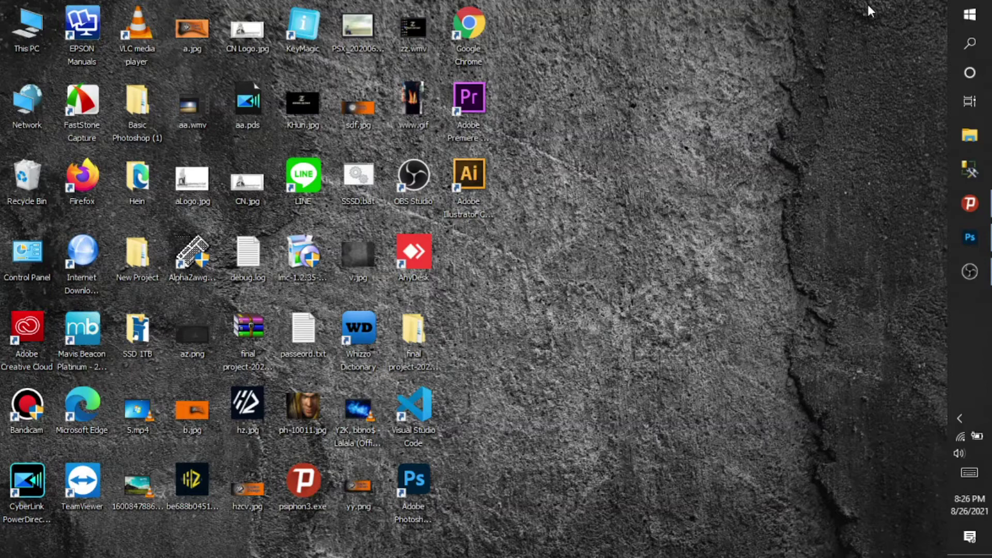
# Switch to Photoshop and open Hair Highlight 1.jpg from the Resource Images folder in D:\MIGT\Disc 1
pyautogui.click(985, 230)
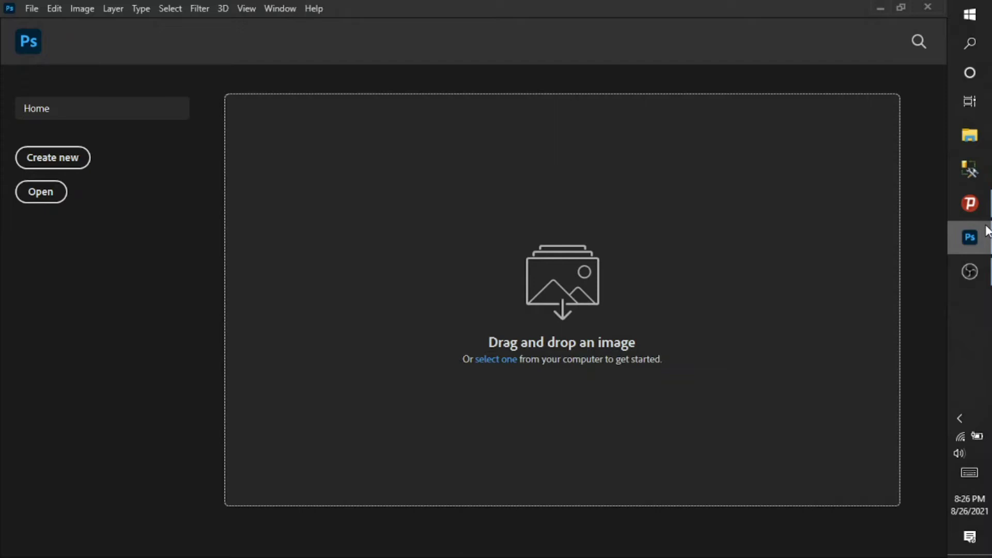
pyautogui.click(40, 200)
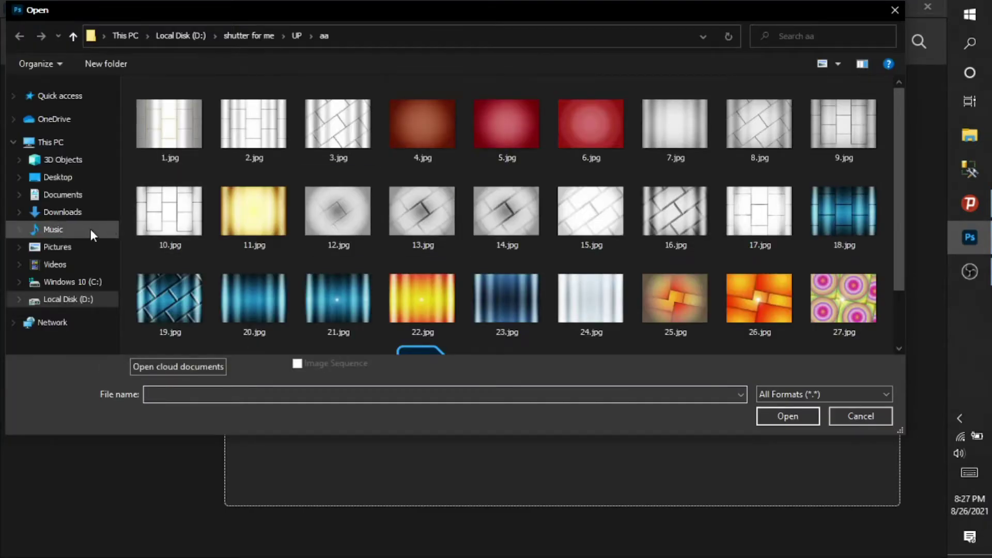
pyautogui.click(79, 301)
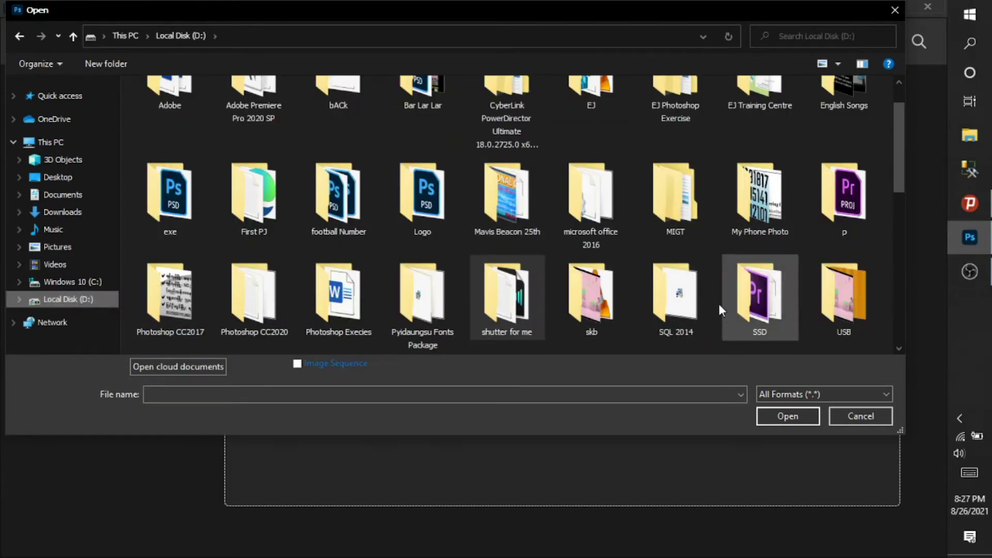
pyautogui.doubleClick(689, 215)
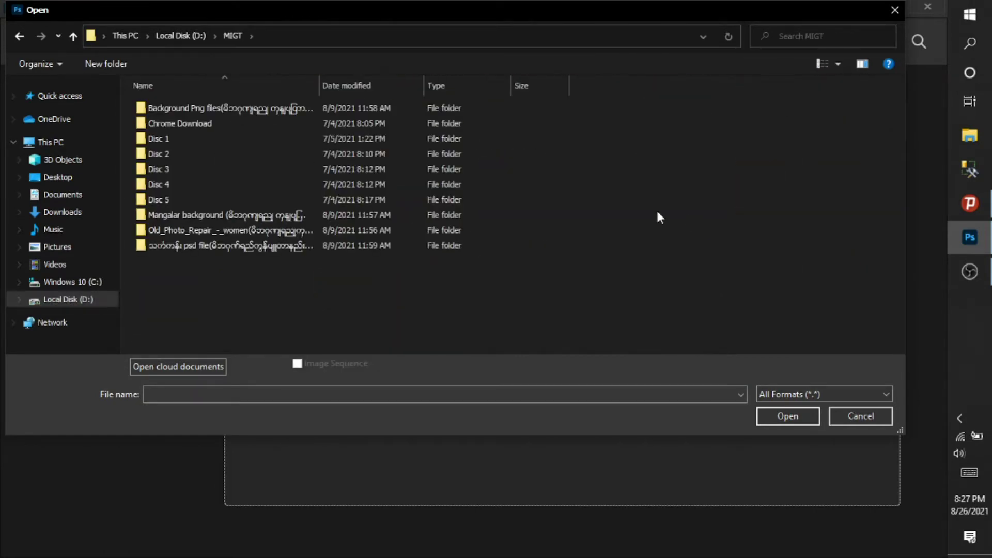
pyautogui.doubleClick(257, 138)
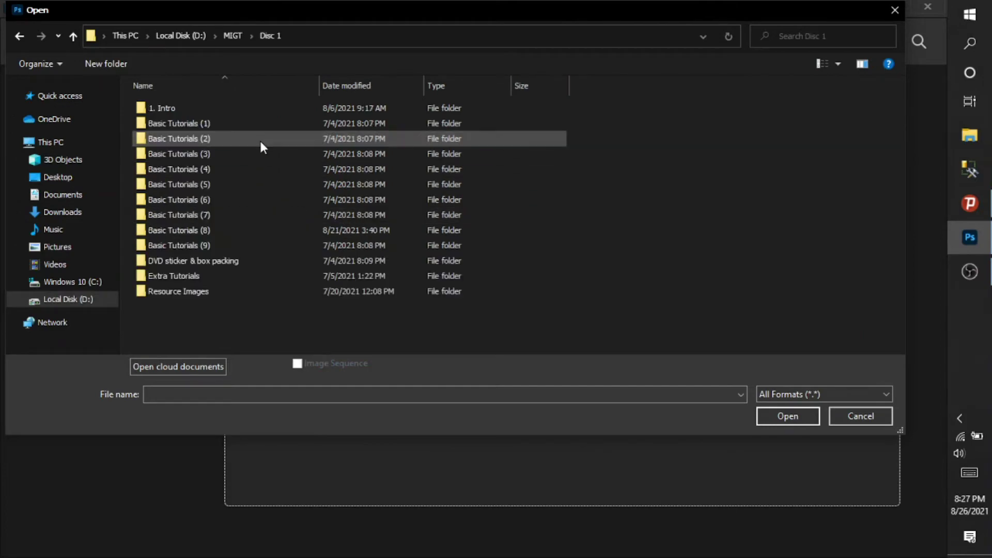
pyautogui.doubleClick(253, 291)
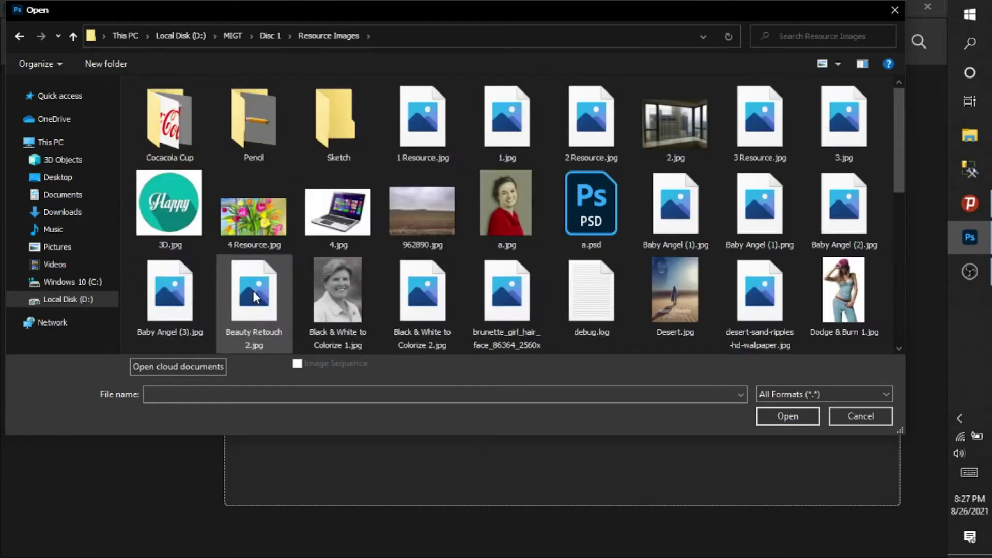
pyautogui.scroll(-3, 340, 241)
pyautogui.scroll(-3, 339, 243)
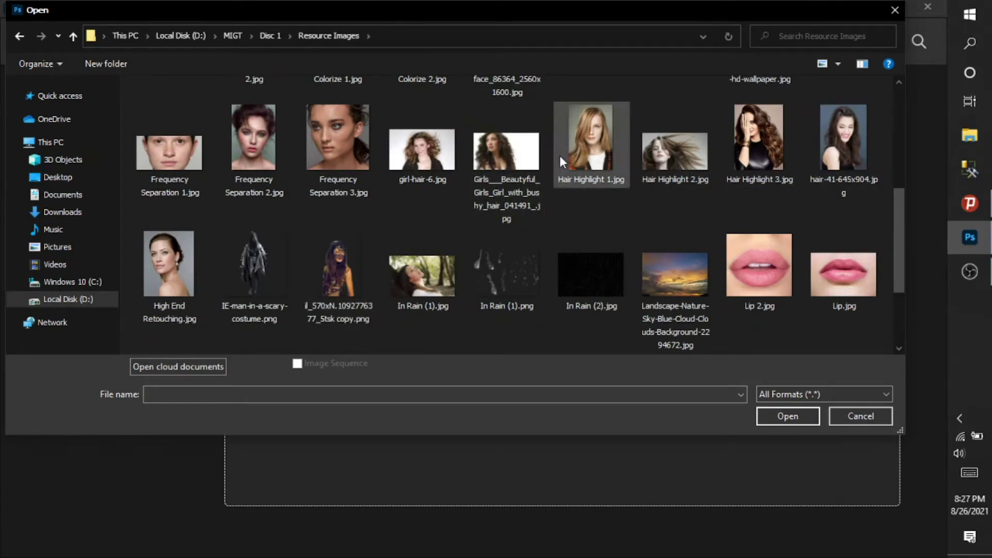
pyautogui.doubleClick(592, 150)
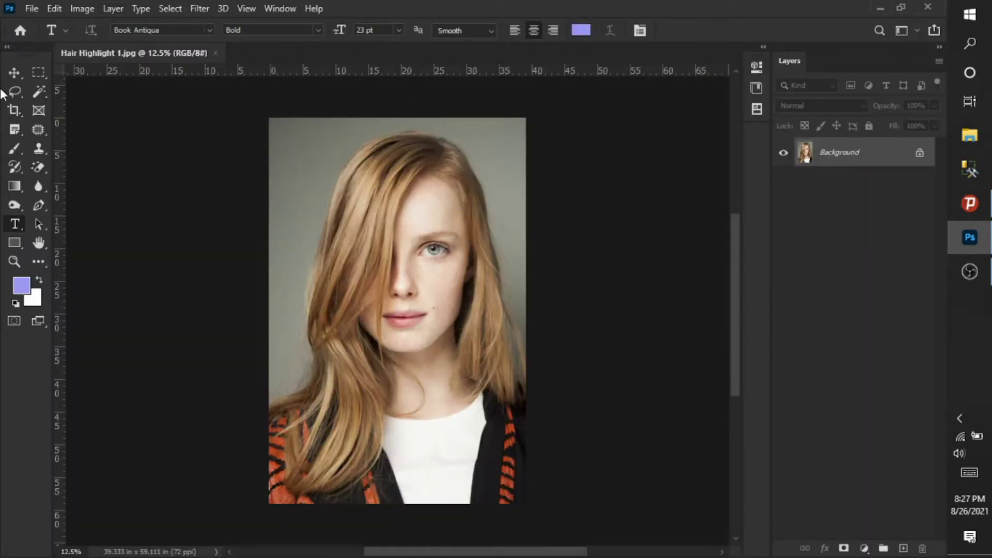
# Undock the Tools panel, toggle between single- and double-column layouts, and leave it floating beside the photo in one column
pyautogui.moveTo(21, 58); pyautogui.dragTo(129, 108)
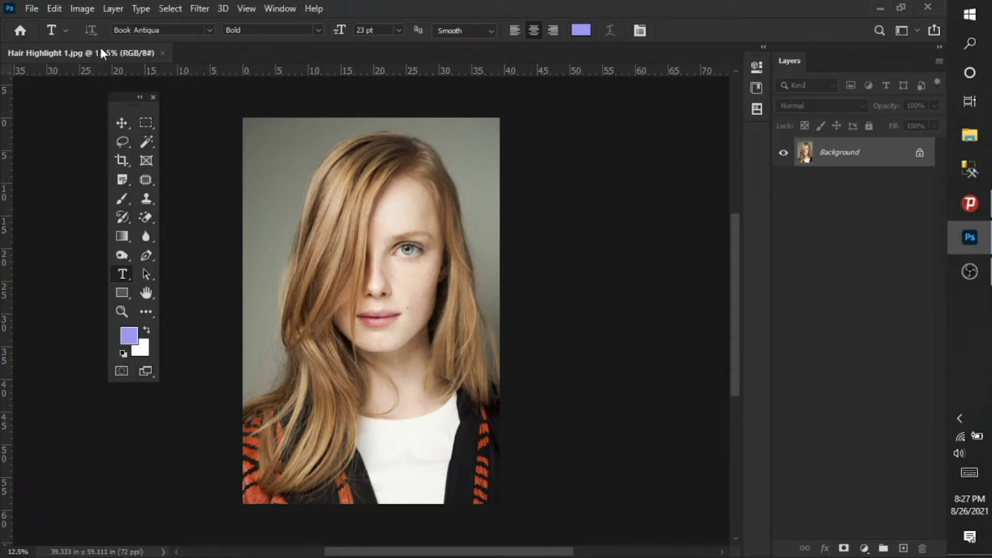
pyautogui.click(140, 98)
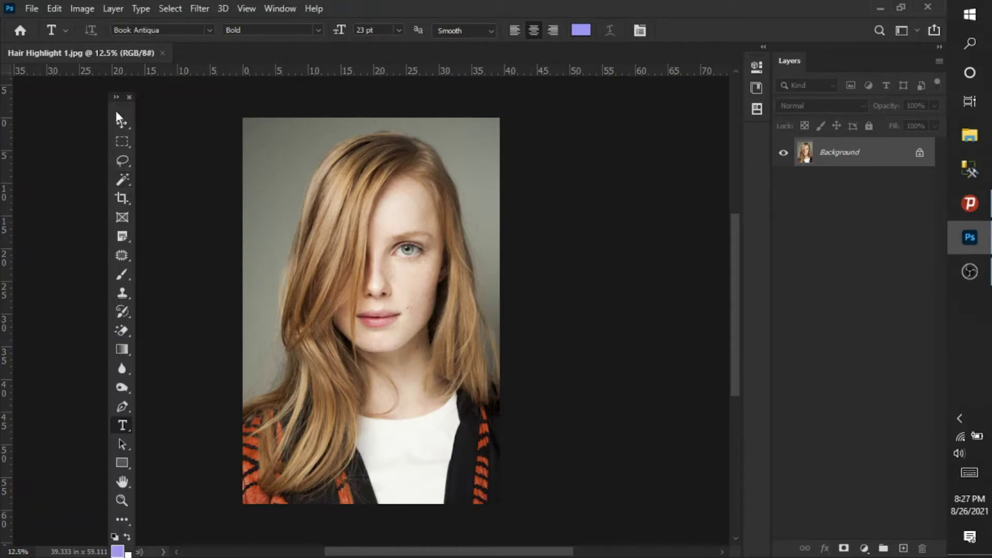
pyautogui.moveTo(120, 110); pyautogui.dragTo(136, 89)
pyautogui.click(129, 81)
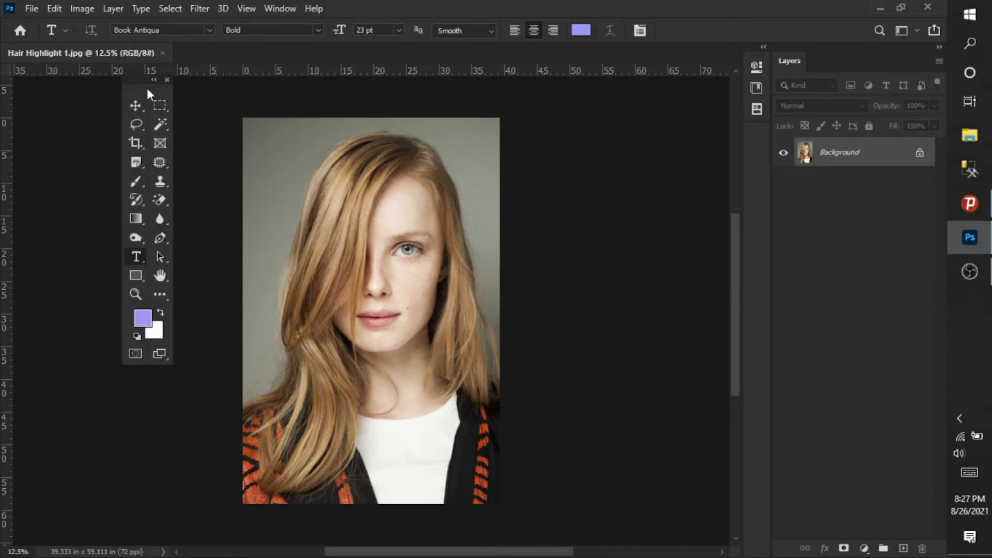
pyautogui.click(153, 80)
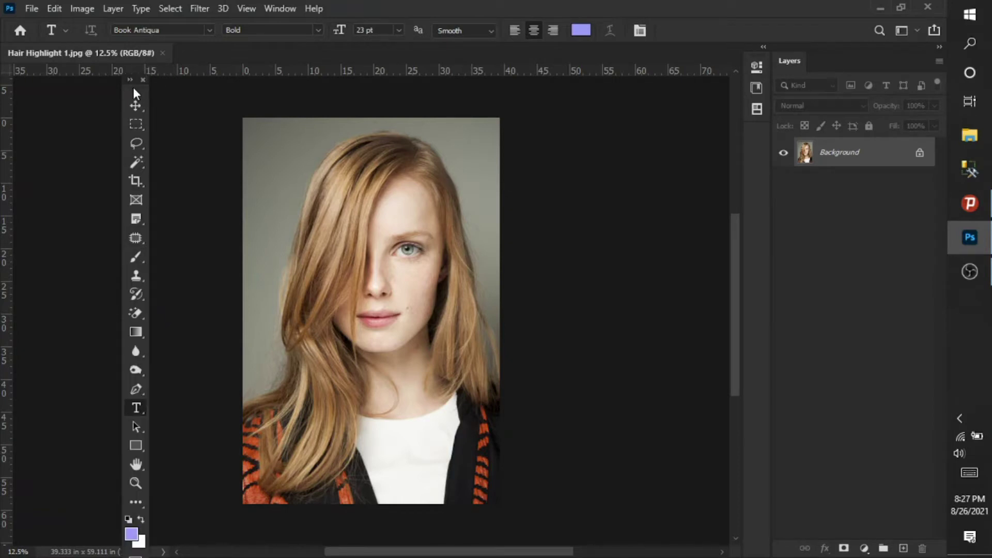
pyautogui.moveTo(133, 89); pyautogui.dragTo(160, 108)
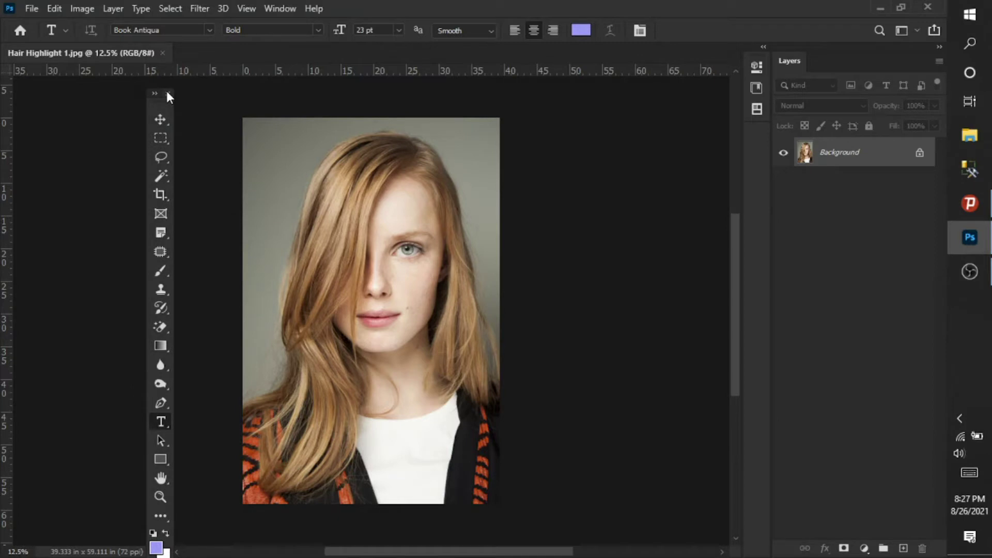
# Close the floating Tools panel, show it again, and nudge it slightly upward beside the photo
pyautogui.click(167, 93)
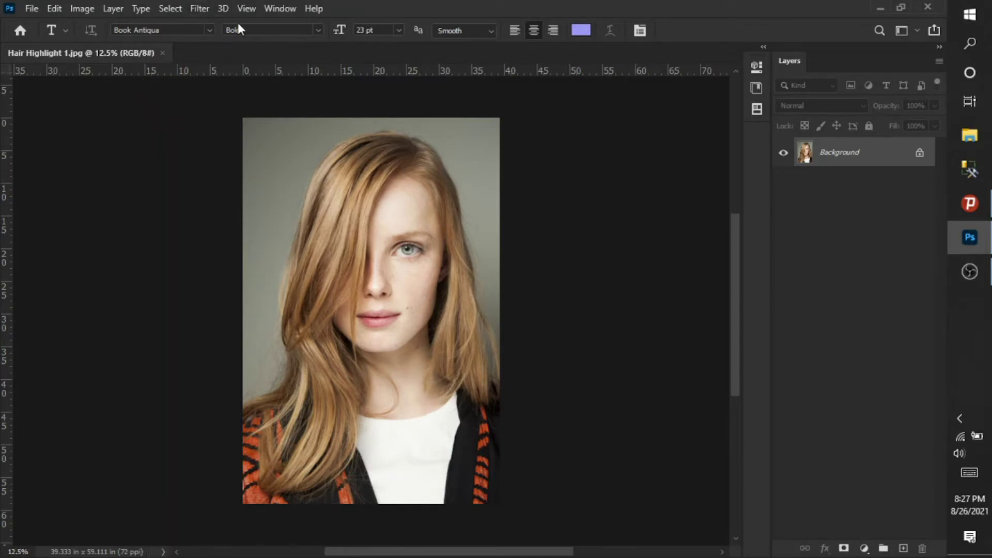
pyautogui.click(279, 9)
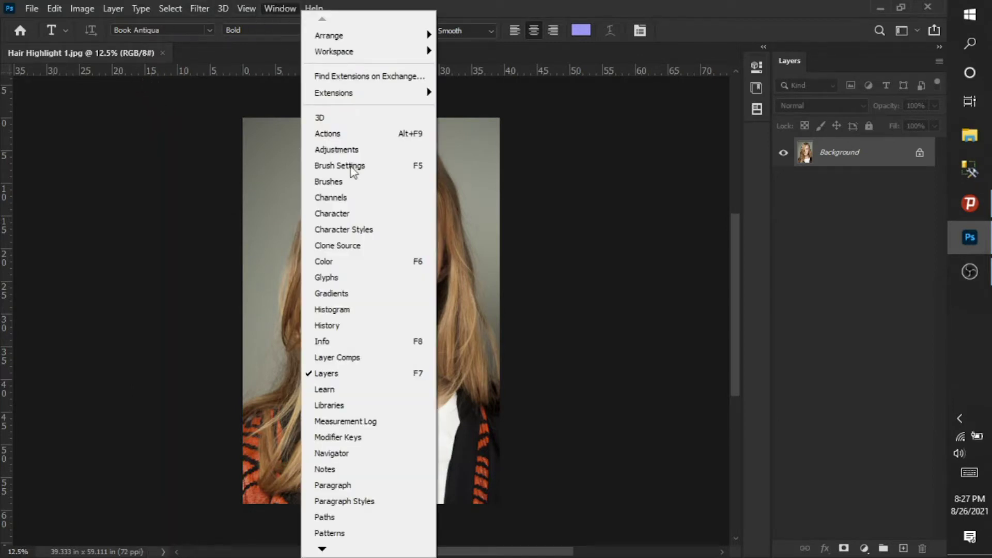
pyautogui.moveTo(324, 551)
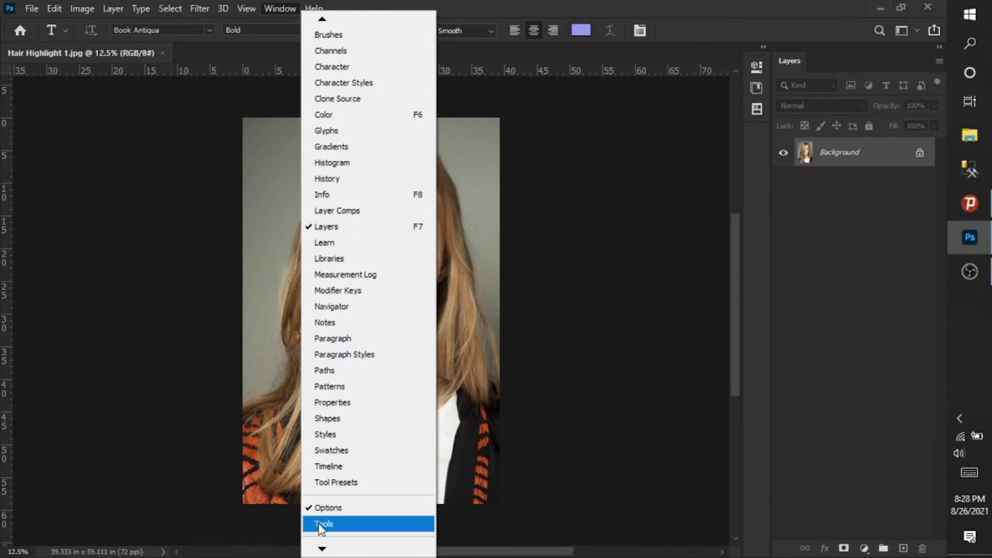
pyautogui.click(316, 523)
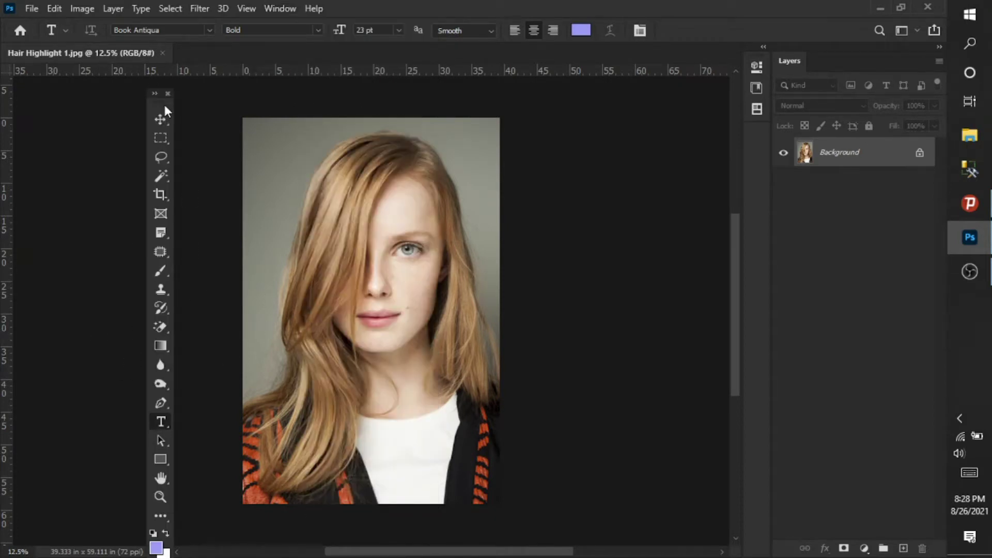
pyautogui.moveTo(165, 105); pyautogui.dragTo(166, 99)
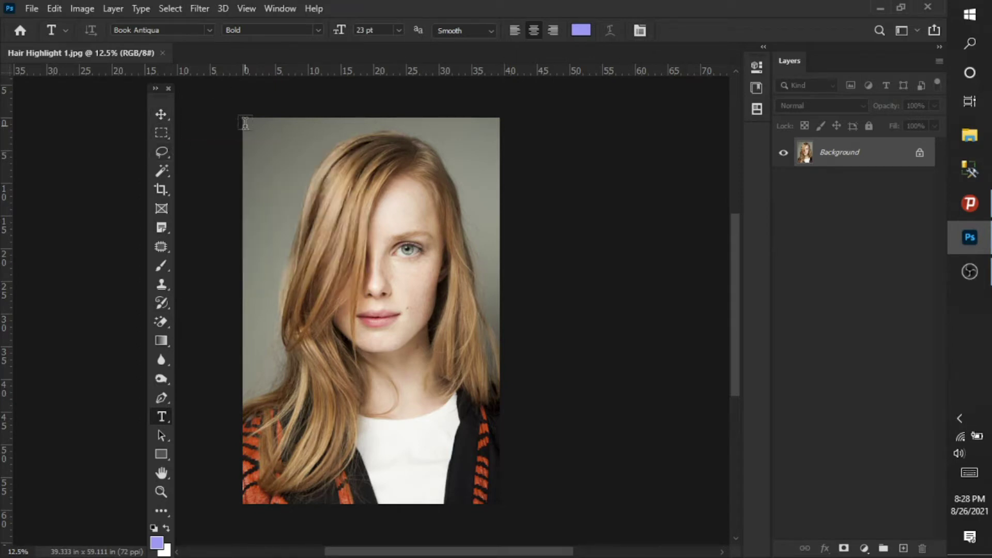
# Select a rectangle over the woman's upper face and hair with the Rectangular Marquee, and move its pixels down over her chest
pyautogui.click(168, 133)
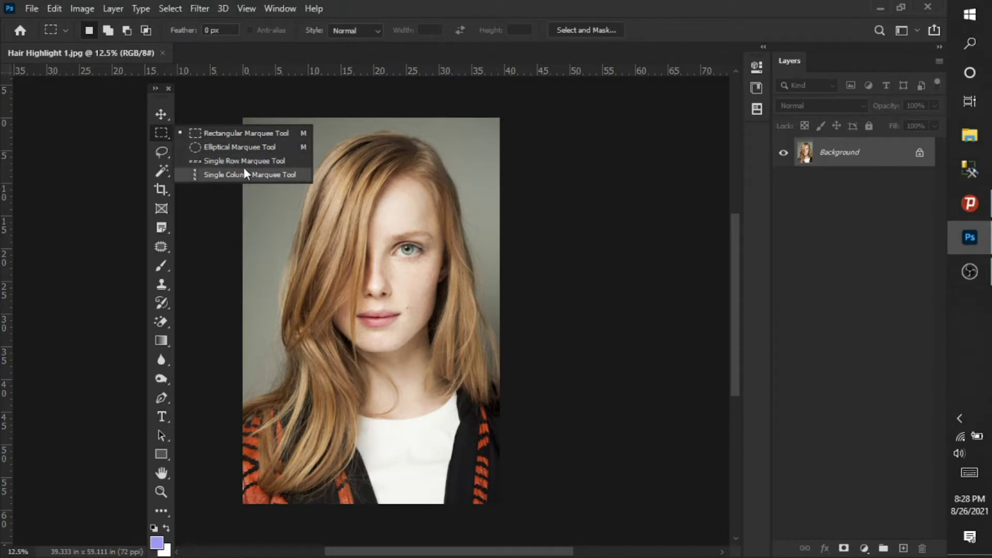
pyautogui.click(219, 133)
pyautogui.moveTo(274, 140); pyautogui.dragTo(471, 290)
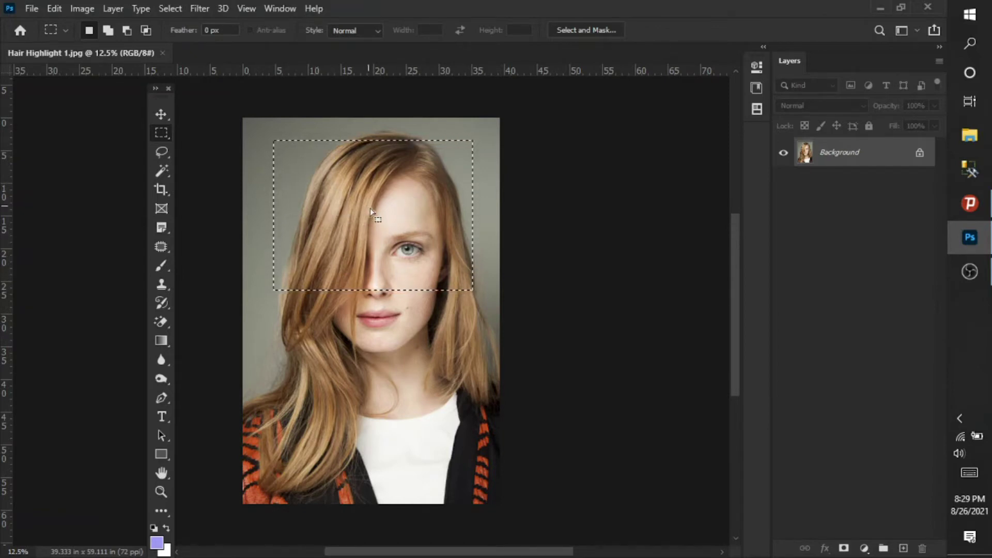
pyautogui.click(161, 114)
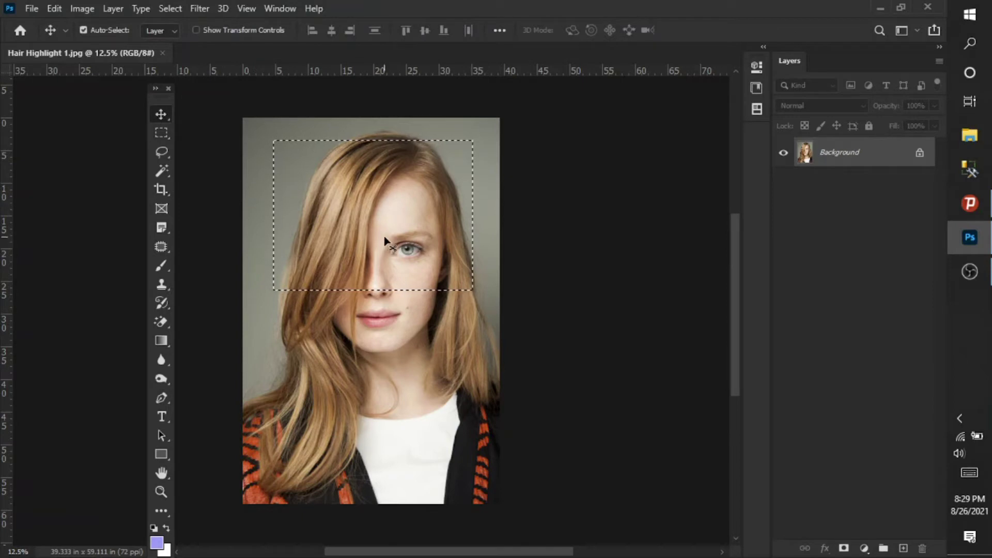
pyautogui.moveTo(370, 193); pyautogui.dragTo(382, 376)
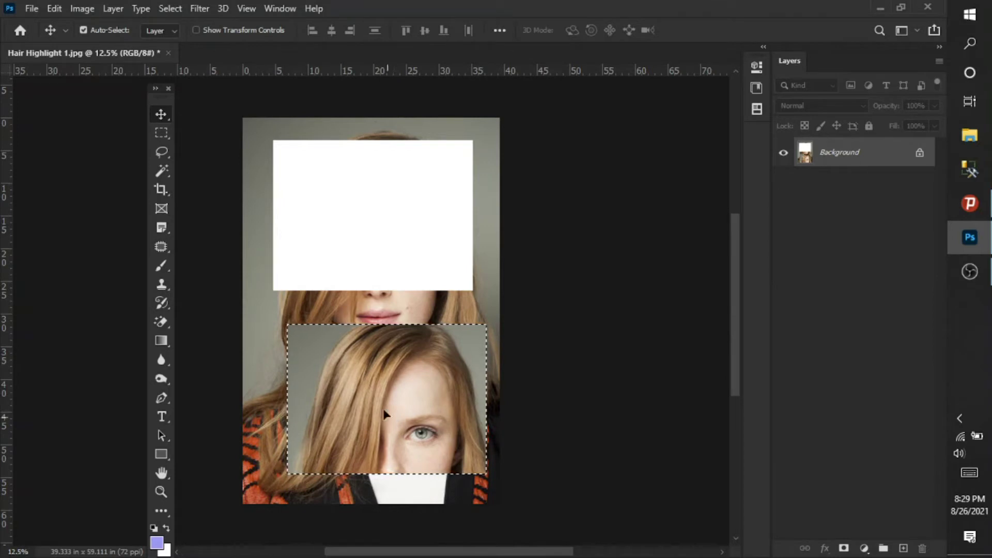
# Undo the move of the rectangular area and deselect it
pyautogui.hotkey('ctrl', 'z')
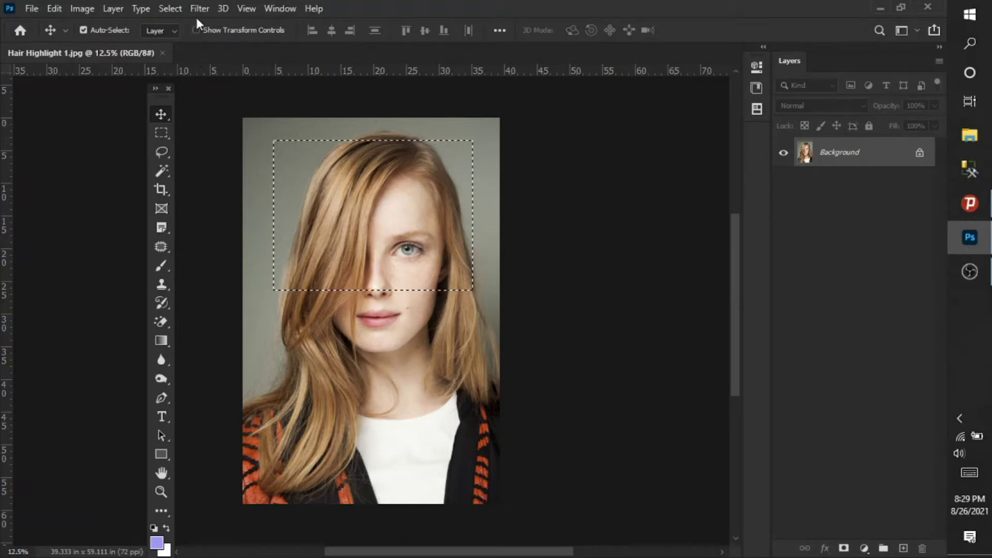
pyautogui.click(176, 9)
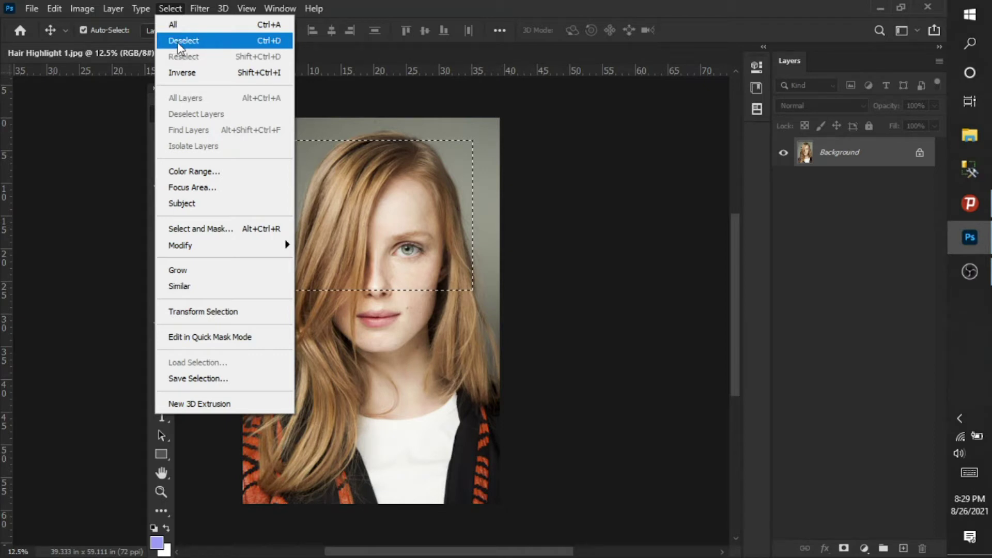
pyautogui.click(263, 43)
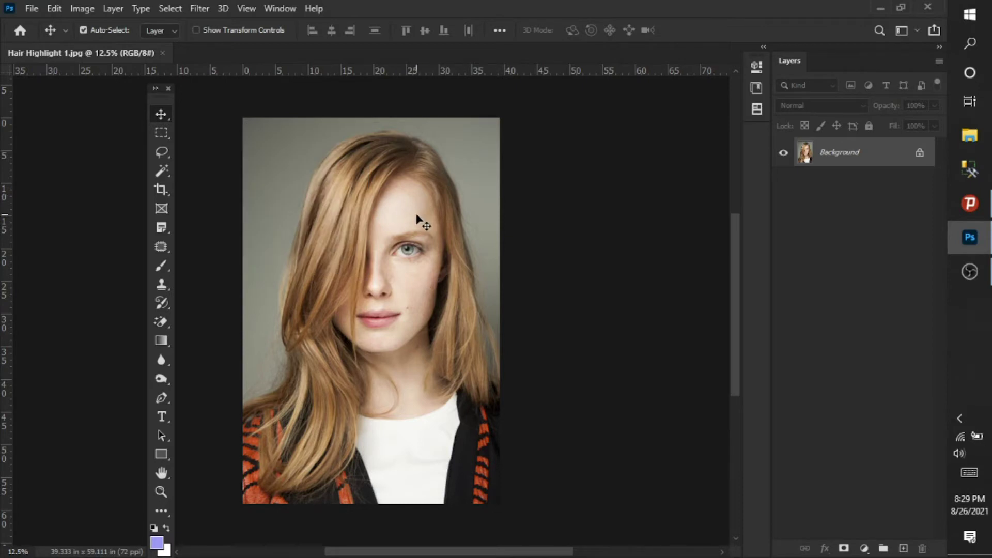
# Select an oval around the woman's face with the Elliptical Marquee, and move its pixels down over her neck and chest
pyautogui.click(162, 134)
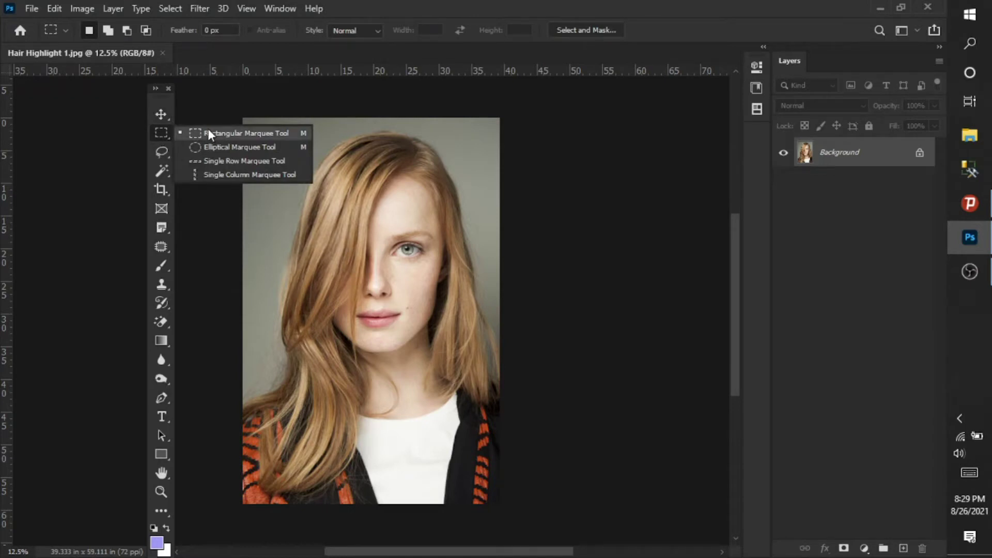
pyautogui.click(228, 147)
pyautogui.moveTo(334, 164); pyautogui.dragTo(490, 357)
pyautogui.moveTo(483, 277); pyautogui.dragTo(388, 252)
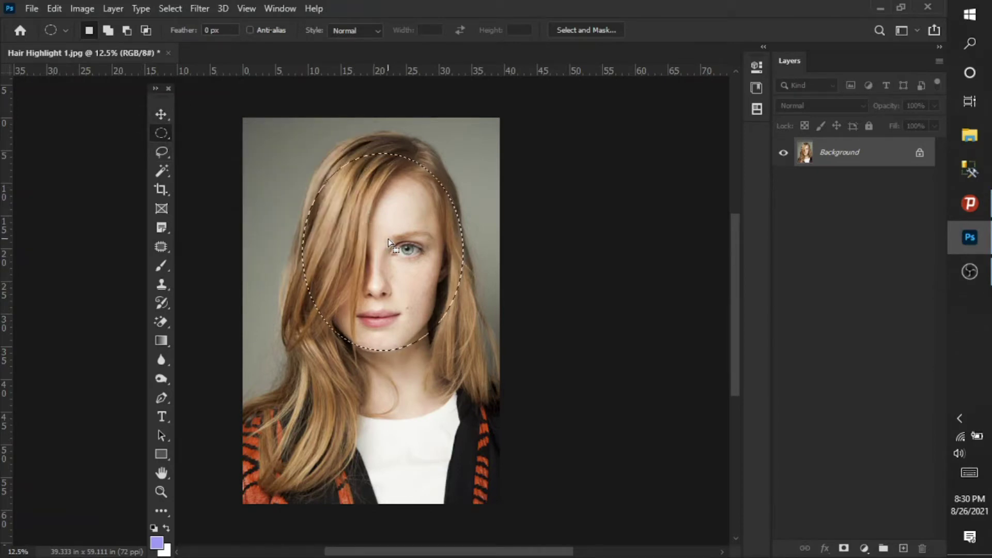
pyautogui.moveTo(389, 243); pyautogui.dragTo(389, 396)
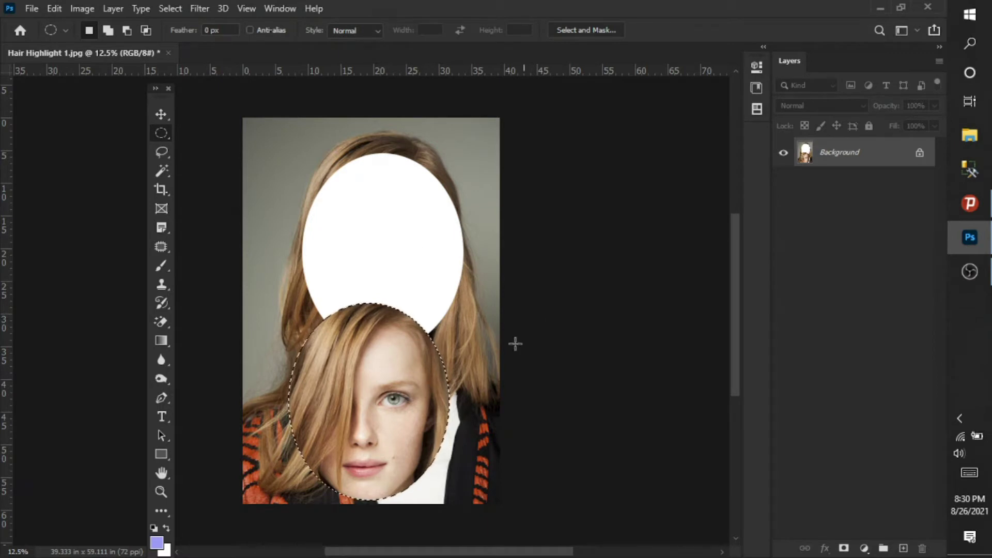
# Undo the move of the oval face area and clear the elliptical selection
pyautogui.click(171, 9)
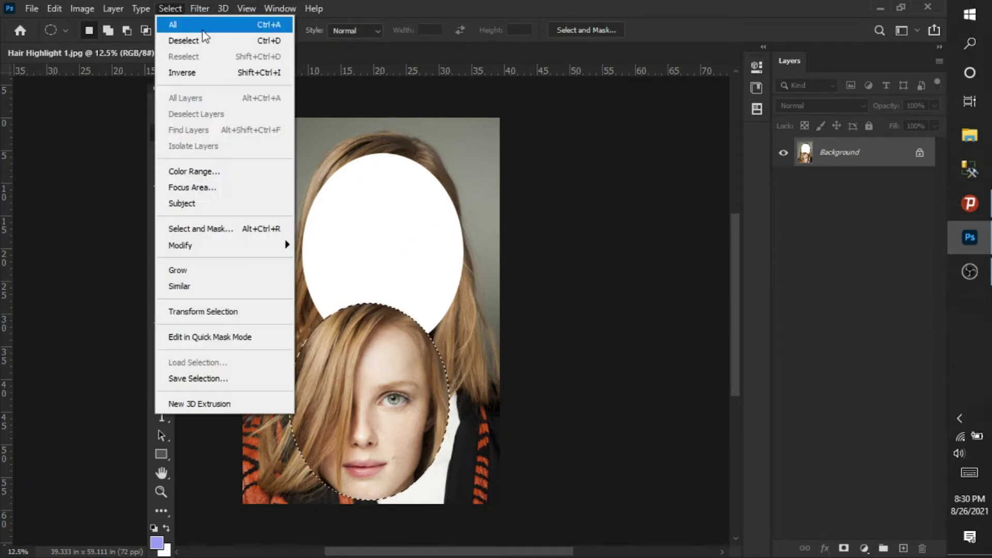
pyautogui.click(198, 41)
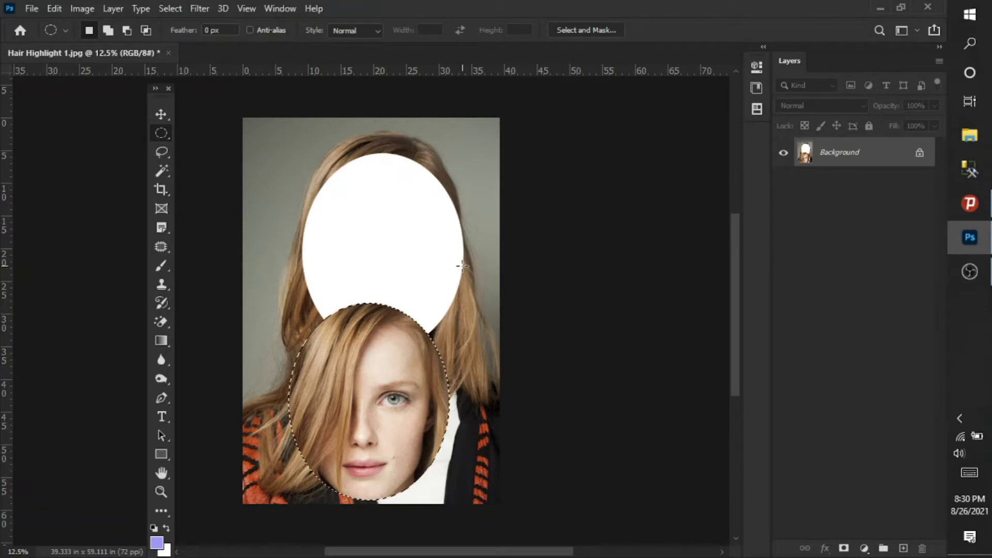
pyautogui.hotkey('ctrl', 'z')
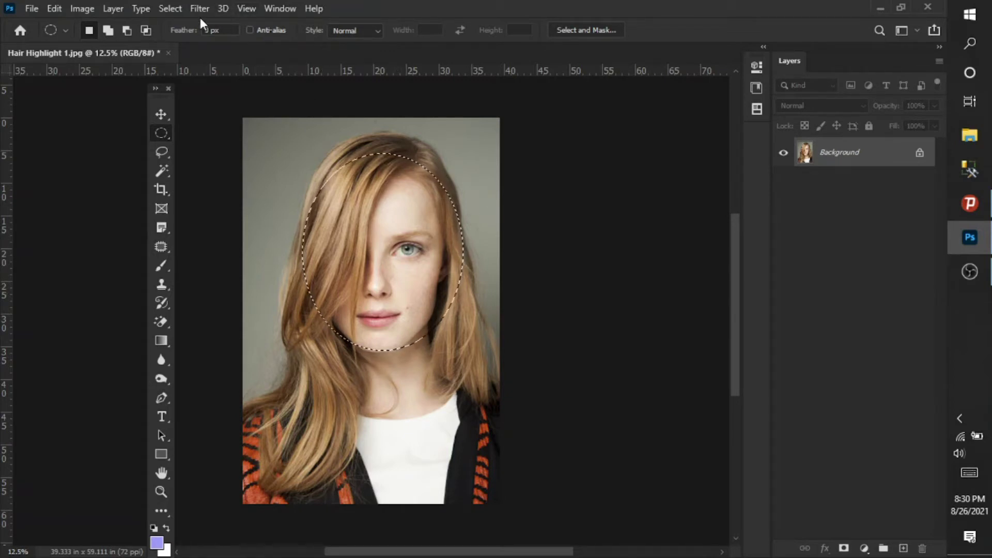
pyautogui.click(170, 8)
pyautogui.click(200, 40)
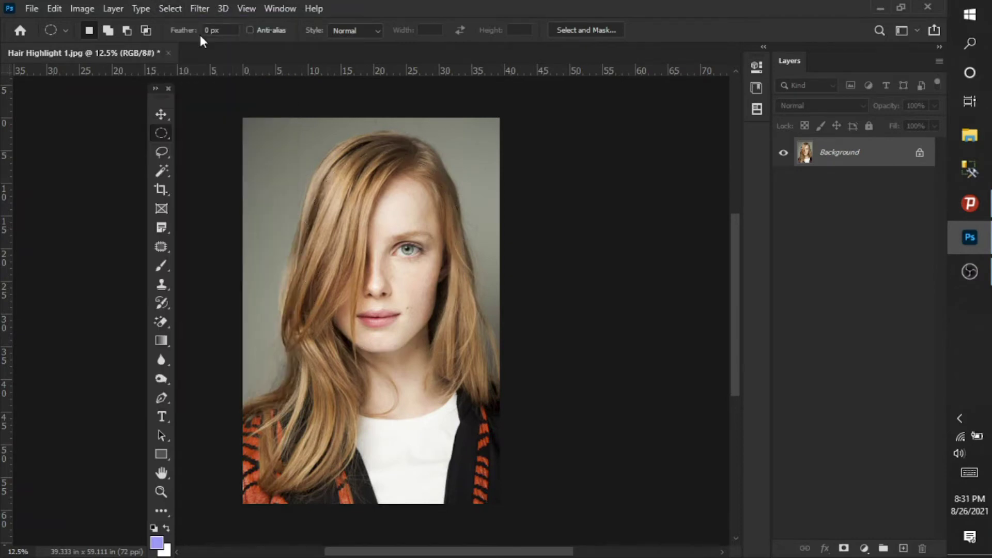
# Trace a freehand Lasso selection up along the outer edge of the hair on the photo's left side
pyautogui.click(162, 150)
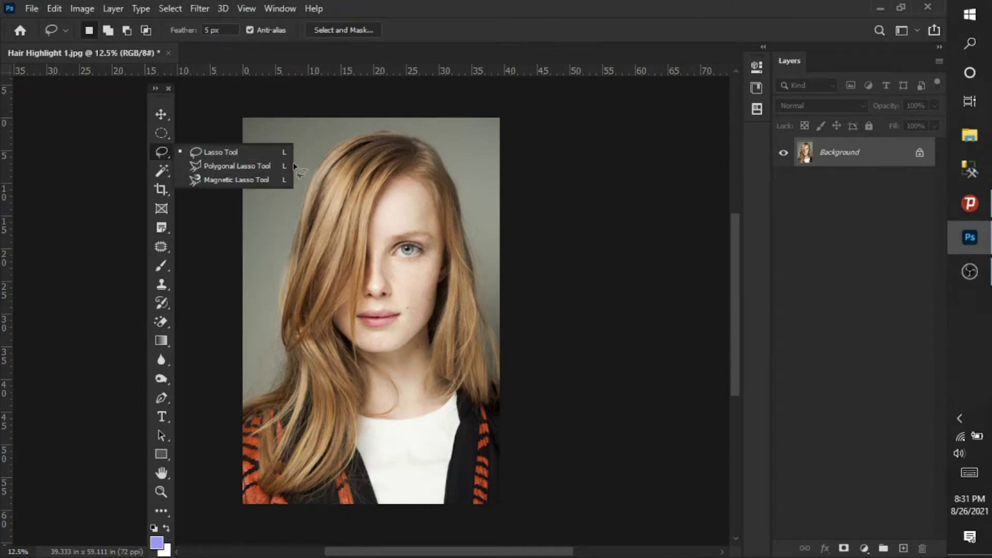
pyautogui.click(229, 152)
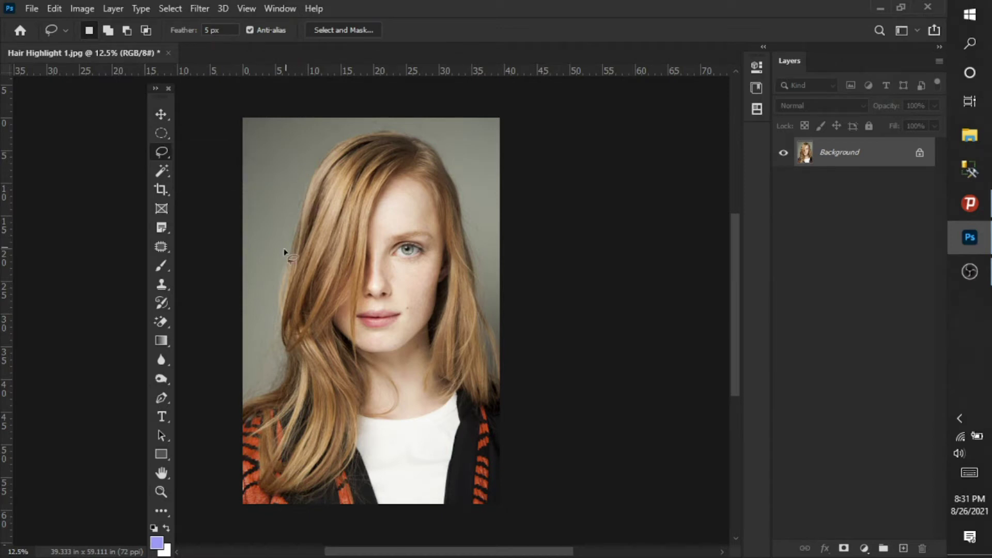
pyautogui.moveTo(278, 326); pyautogui.dragTo(281, 298)
pyautogui.moveTo(294, 231); pyautogui.dragTo(319, 161)
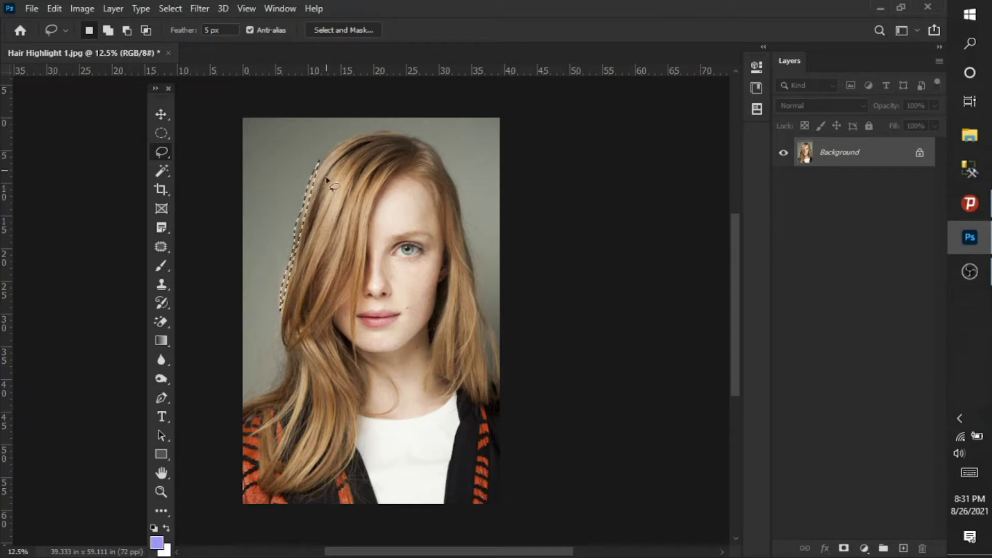
# Select the woman's head with a freehand Lasso around hair and chin, and move its pixels about 29 in down over the chest
pyautogui.click(335, 267)
pyautogui.moveTo(279, 304); pyautogui.dragTo(285, 275)
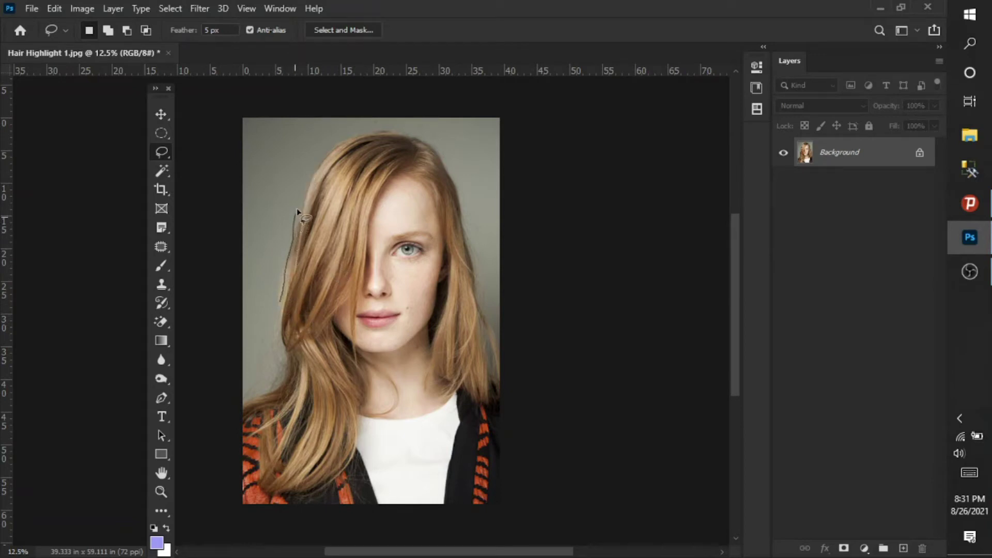
pyautogui.moveTo(363, 131); pyautogui.dragTo(397, 123)
pyautogui.moveTo(480, 243)
pyautogui.mouseDown()
pyautogui.moveTo(473, 313)
pyautogui.moveTo(362, 366)
pyautogui.moveTo(317, 282)
pyautogui.mouseUp()
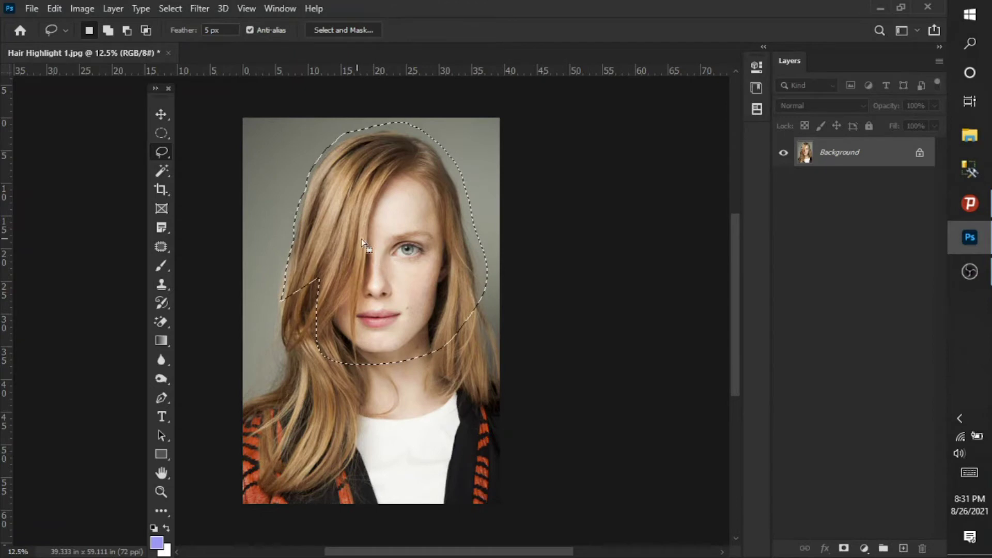
pyautogui.moveTo(399, 219); pyautogui.dragTo(407, 410)
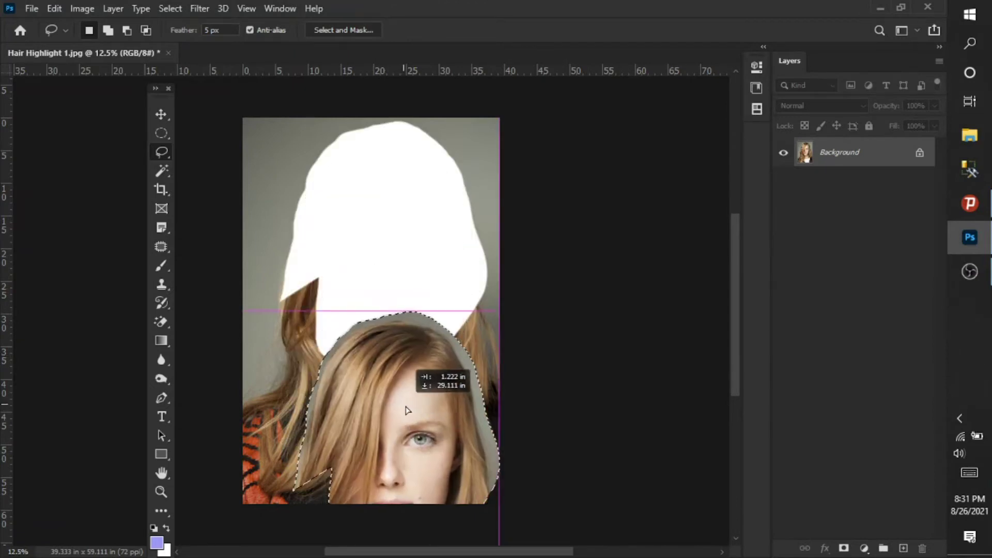
# Undo the move of the lassoed head area and clear its selection
pyautogui.hotkey('ctrl', 'z')
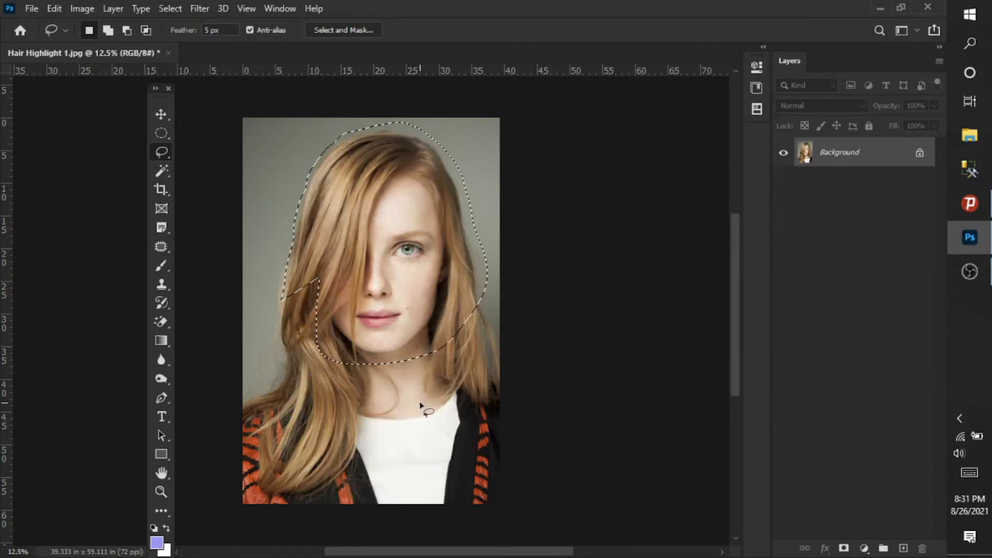
pyautogui.hotkey('ctrl', 'd')
# Select a four-sided area over the photo's left hair edge with the Polygonal Lasso, and move its pixels onto the forehead and eye
pyautogui.rightClick(164, 153)
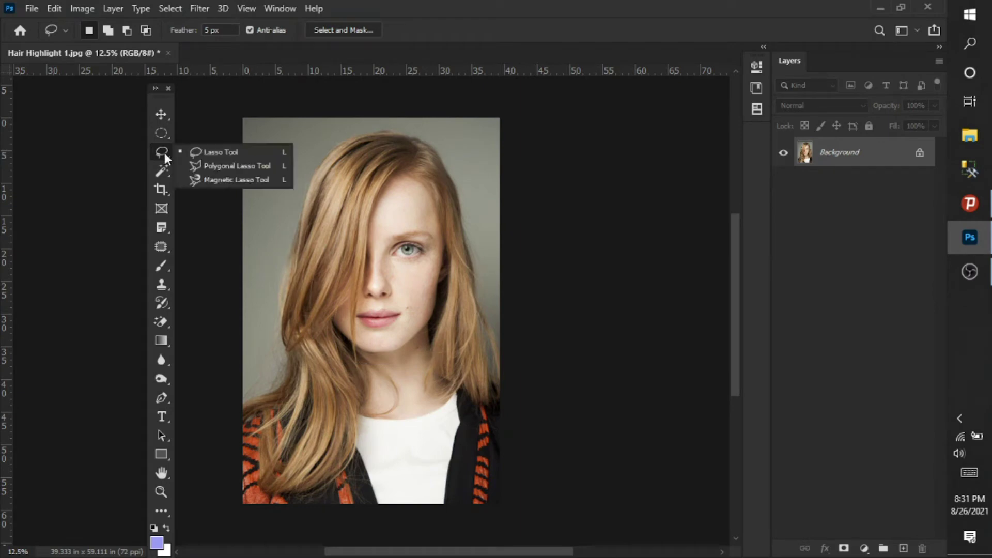
pyautogui.click(239, 166)
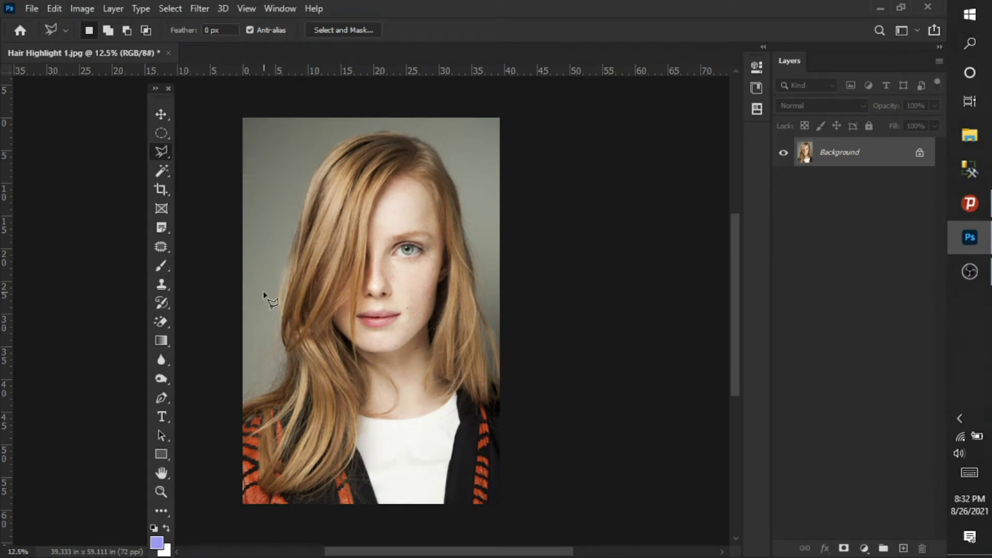
pyautogui.click(254, 242)
pyautogui.click(328, 327)
pyautogui.click(251, 326)
pyautogui.click(254, 242)
pyautogui.moveTo(283, 280); pyautogui.dragTo(412, 208)
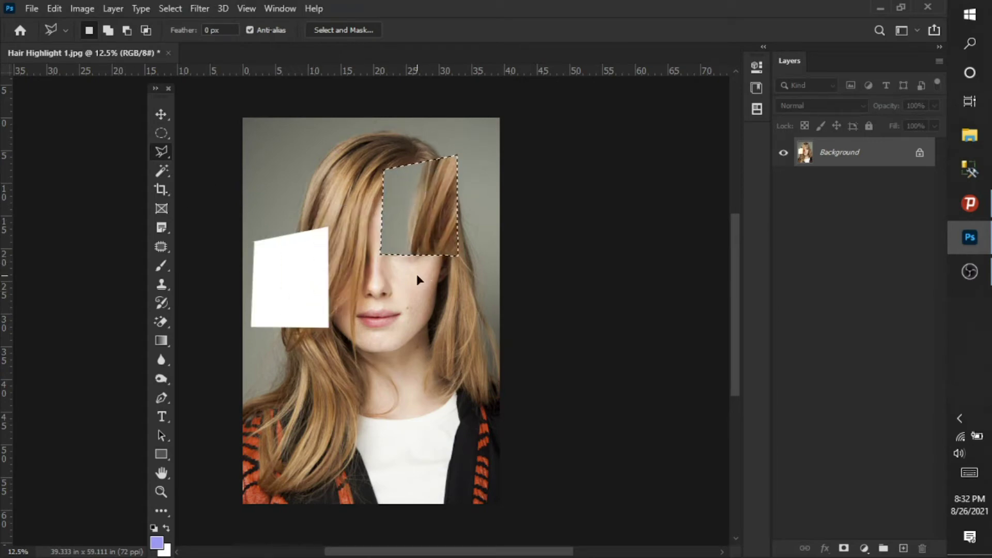
# Undo the move of the four-sided area and deselect it
pyautogui.hotkey('ctrl', 'z')
pyautogui.hotkey('ctrl', 'd')
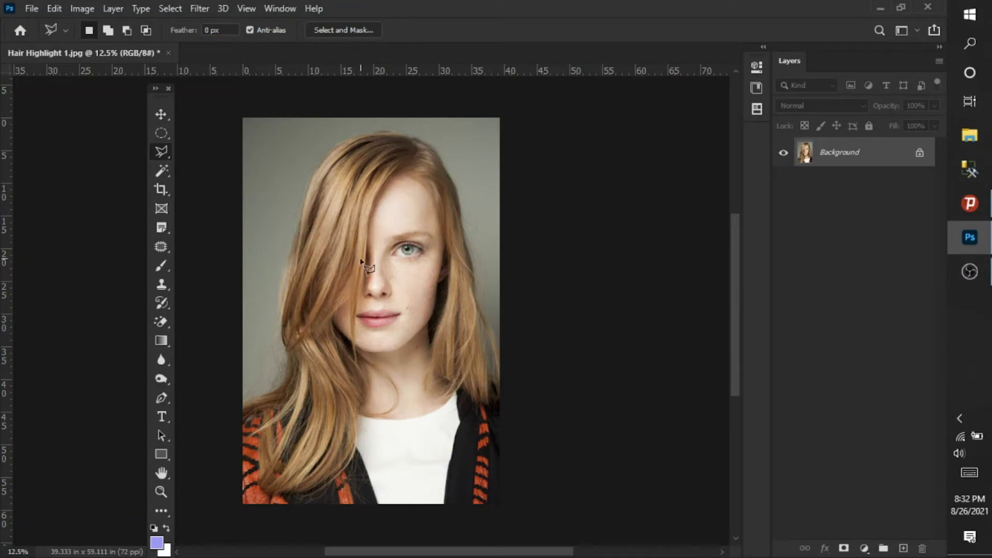
# Trace the outer hair edge with the Magnetic Lasso from the photo's left side over the crown, and close the selection across the forehead
pyautogui.rightClick(166, 146)
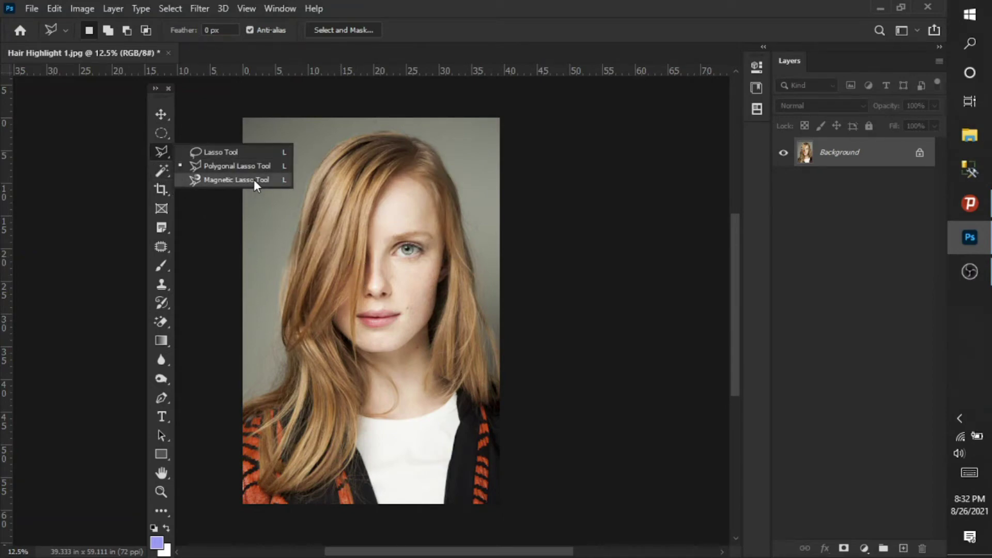
pyautogui.click(222, 179)
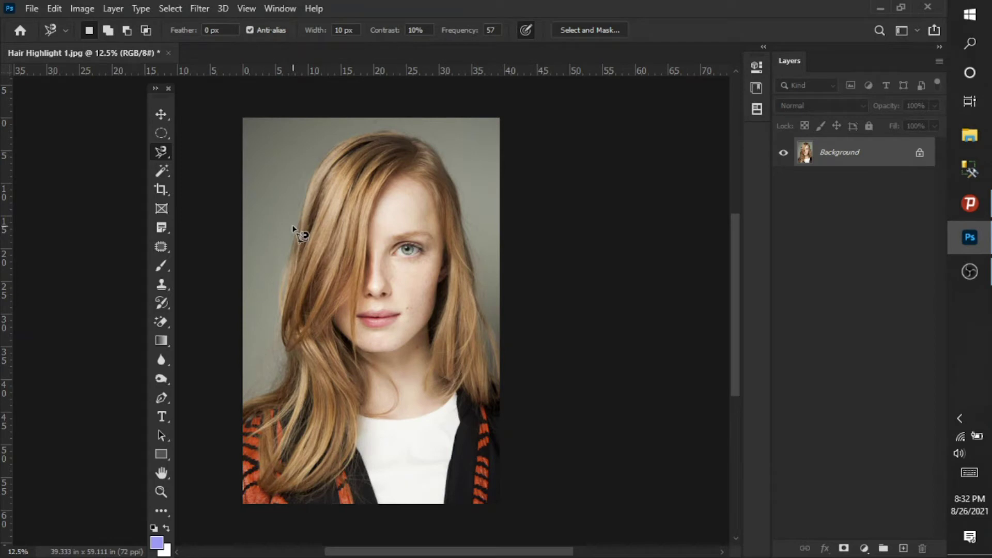
pyautogui.click(268, 288)
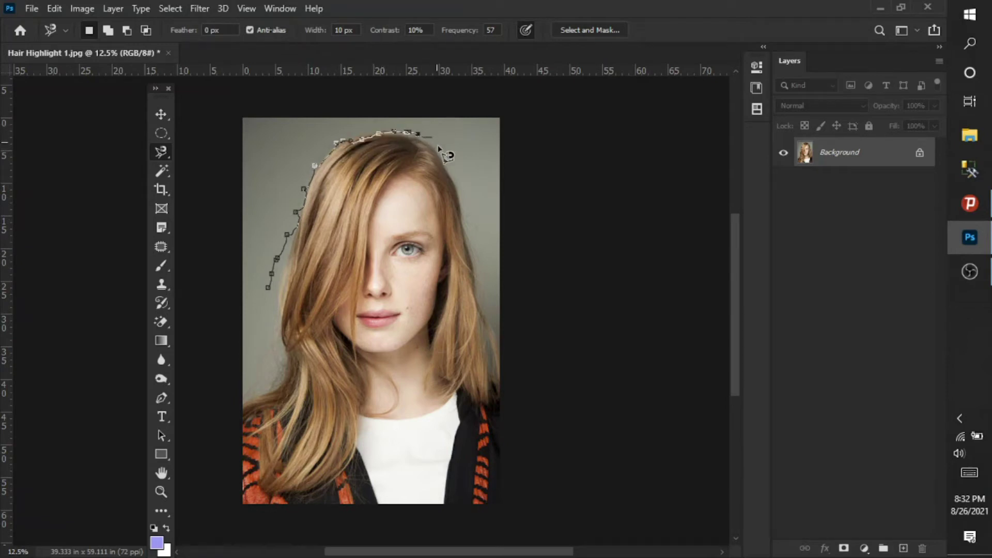
pyautogui.doubleClick(450, 175)
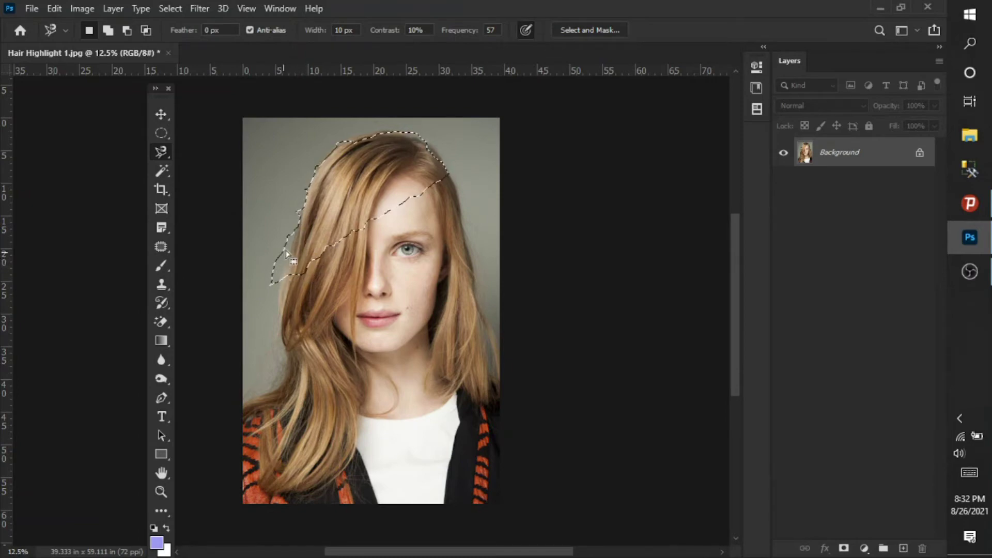
# Subtract the stray background wedge beside the hair from the selection with the freehand Lasso, and clear the selection
pyautogui.rightClick(165, 154)
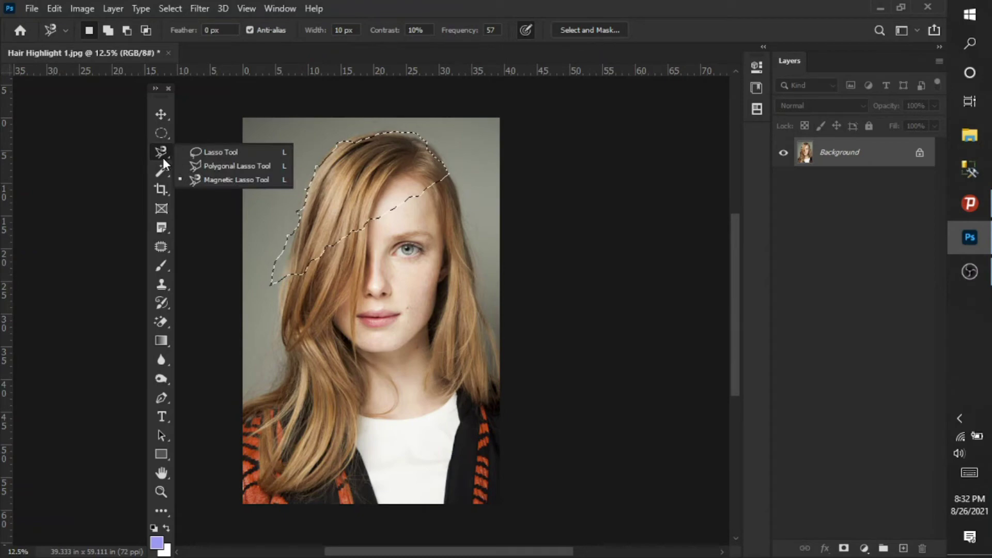
pyautogui.click(207, 149)
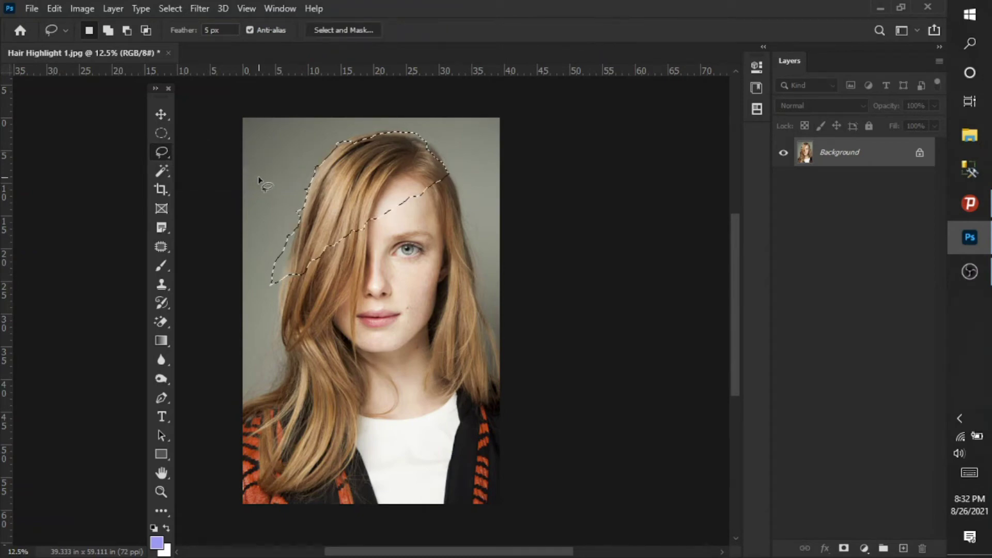
pyautogui.press('alt')
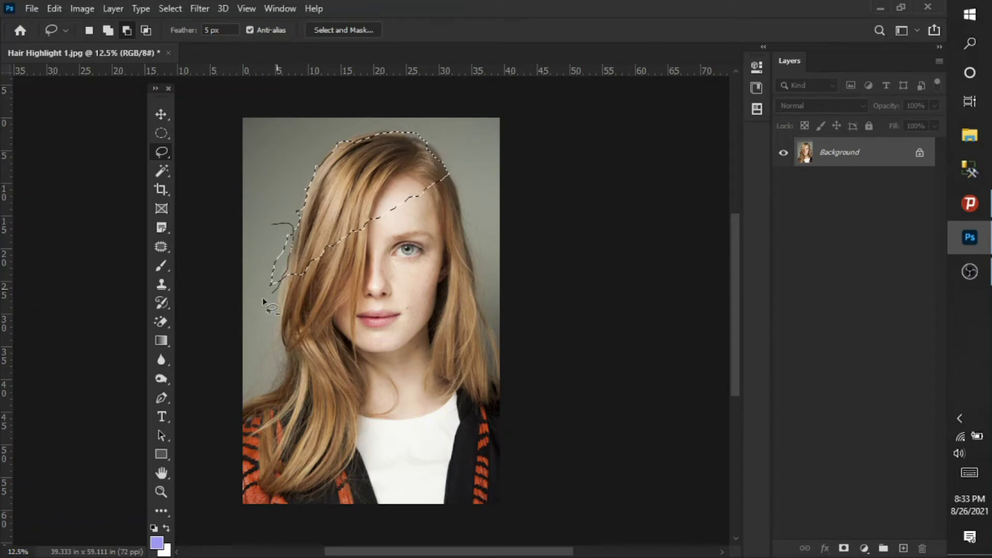
pyautogui.moveTo(271, 226); pyautogui.dragTo(274, 226)
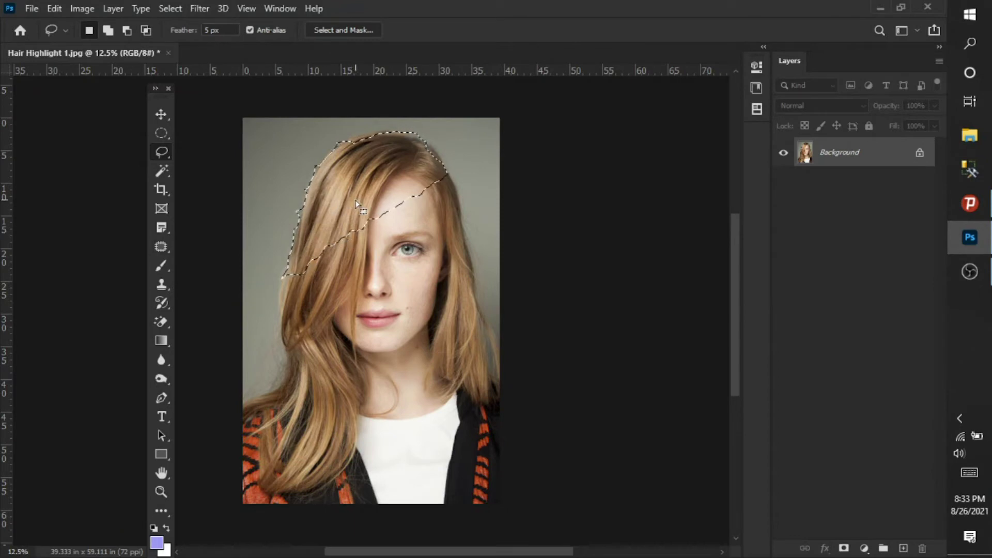
pyautogui.rightClick(164, 150)
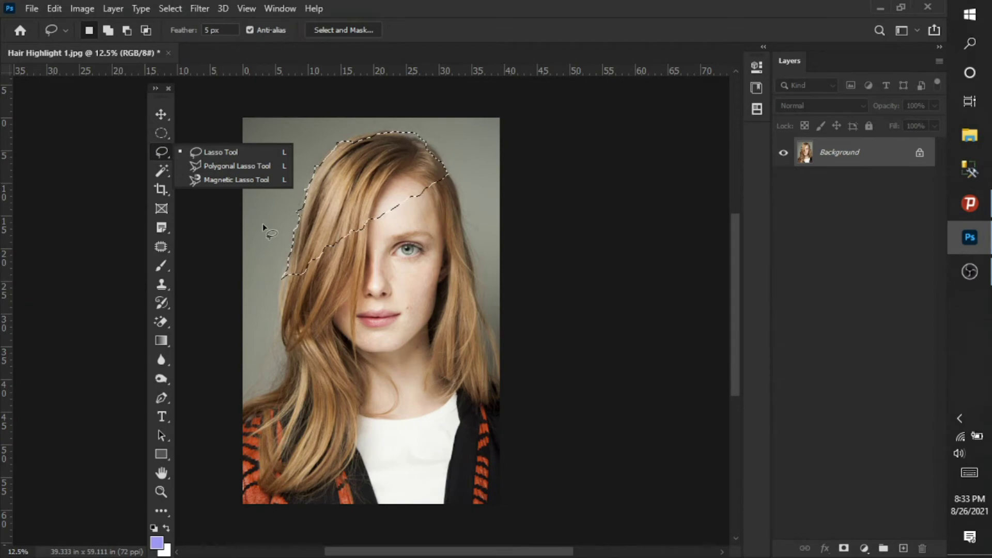
pyautogui.click(291, 241)
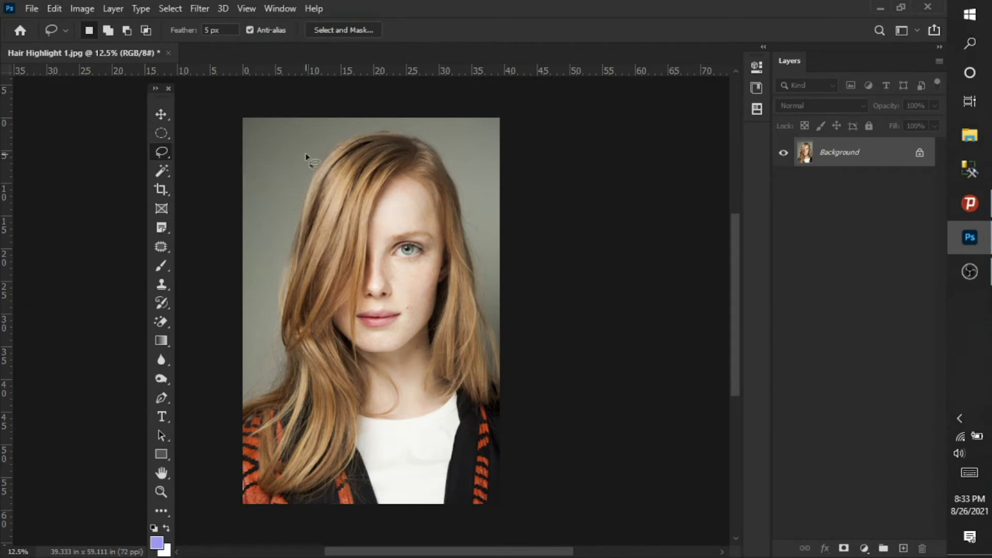
# Select the grey background around the hair with the Magic Wand, sampling it twice near the upper left of the photo, and deselect it
pyautogui.click(162, 169)
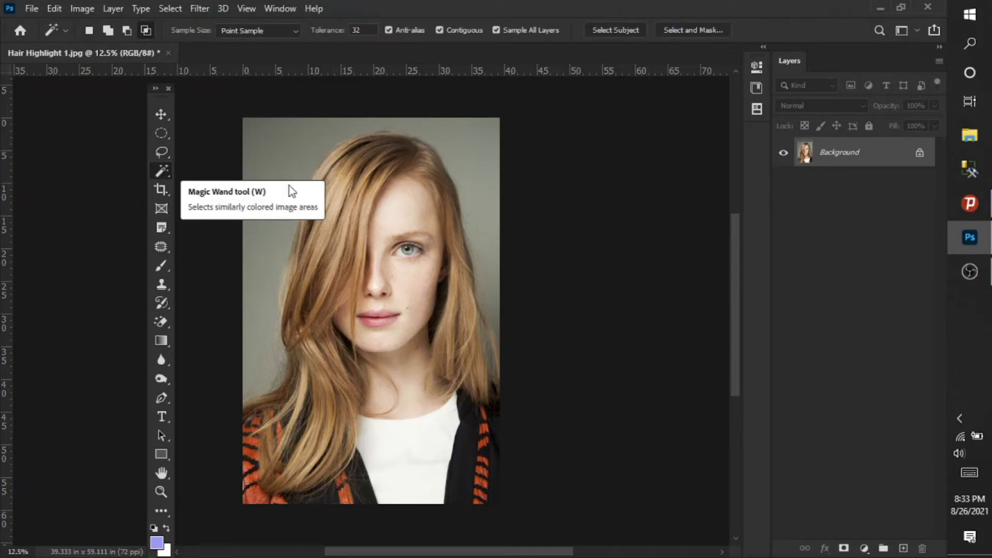
pyautogui.click(287, 154)
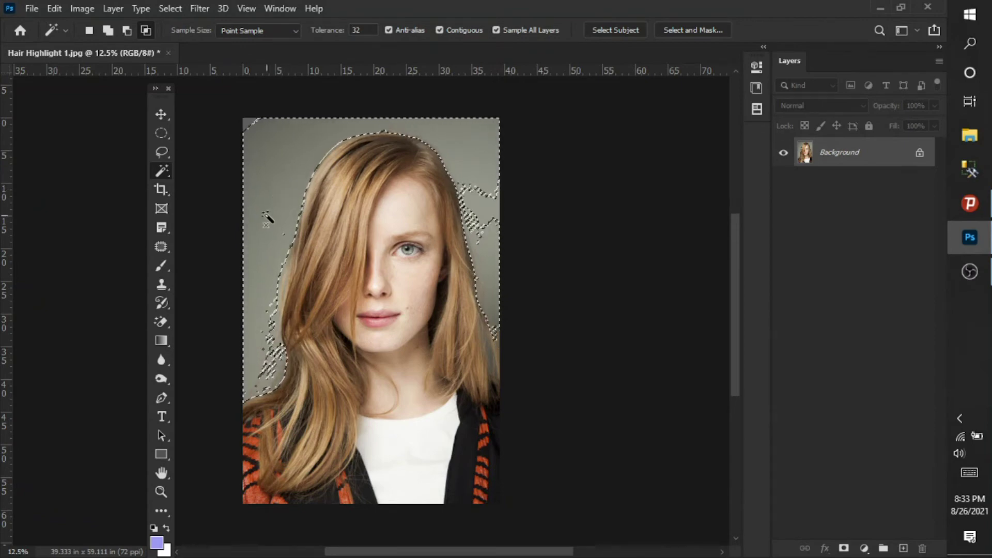
pyautogui.click(272, 147)
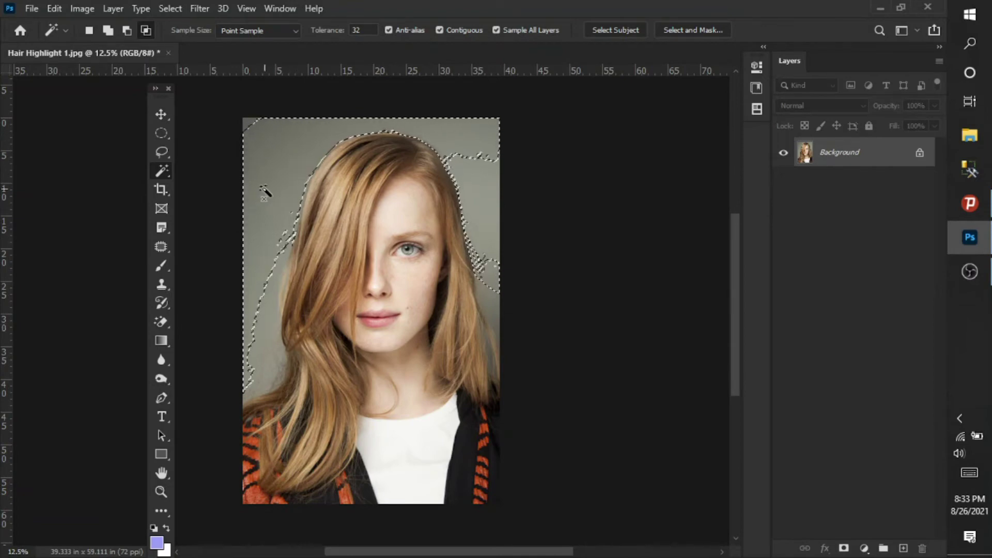
pyautogui.hotkey('ctrl', 'd')
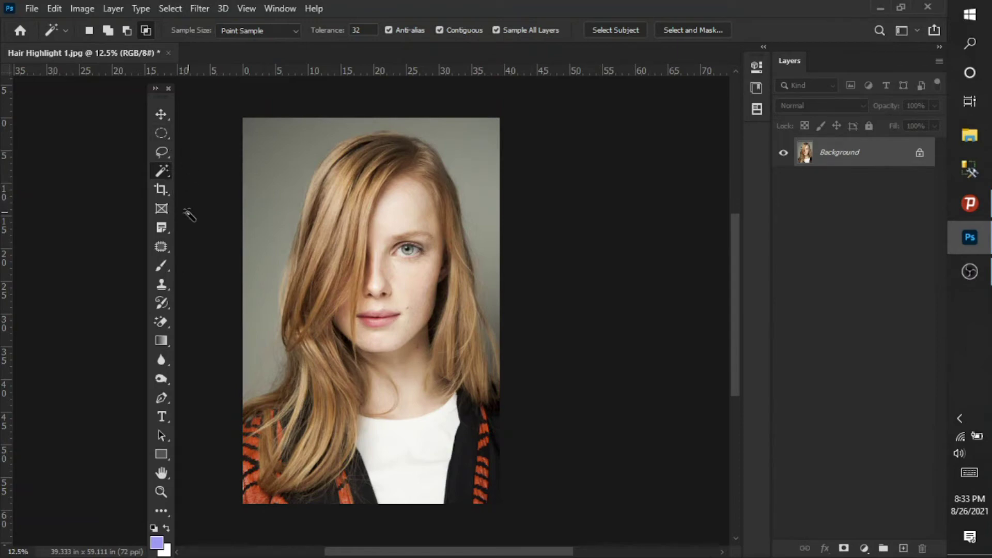
# Crop the portrait to the face and surrounding hair, about 7.9 by 9.8 in at 300 px/in
pyautogui.click(162, 191)
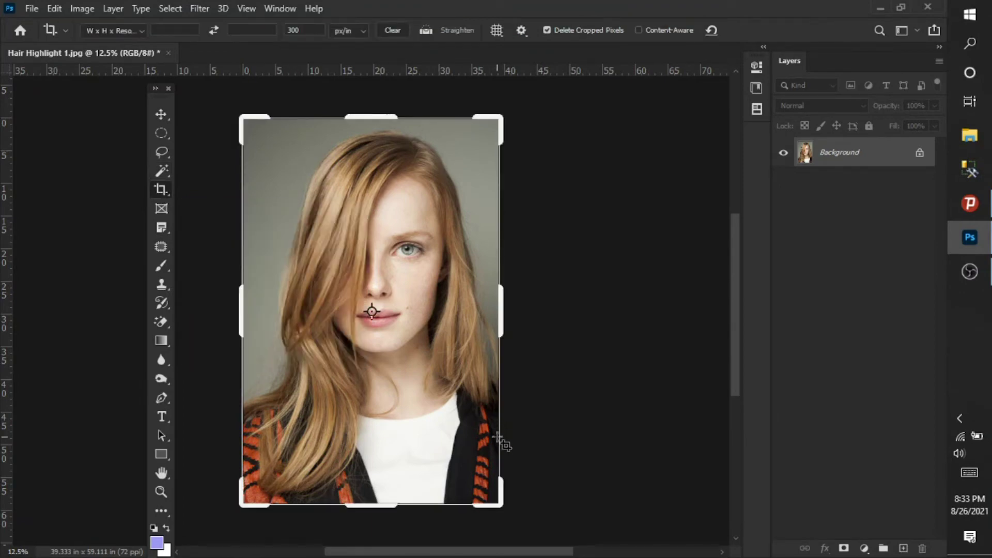
pyautogui.moveTo(500, 507); pyautogui.dragTo(477, 438)
pyautogui.moveTo(384, 371); pyautogui.dragTo(357, 344)
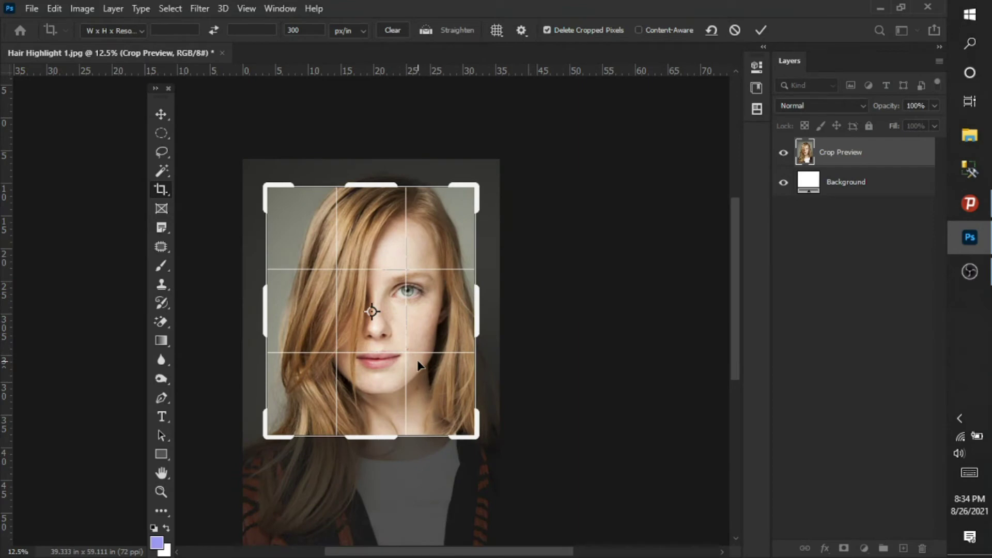
pyautogui.moveTo(420, 366); pyautogui.dragTo(398, 380)
pyautogui.moveTo(464, 437)
pyautogui.mouseDown()
pyautogui.moveTo(421, 409)
pyautogui.moveTo(465, 434)
pyautogui.mouseUp()
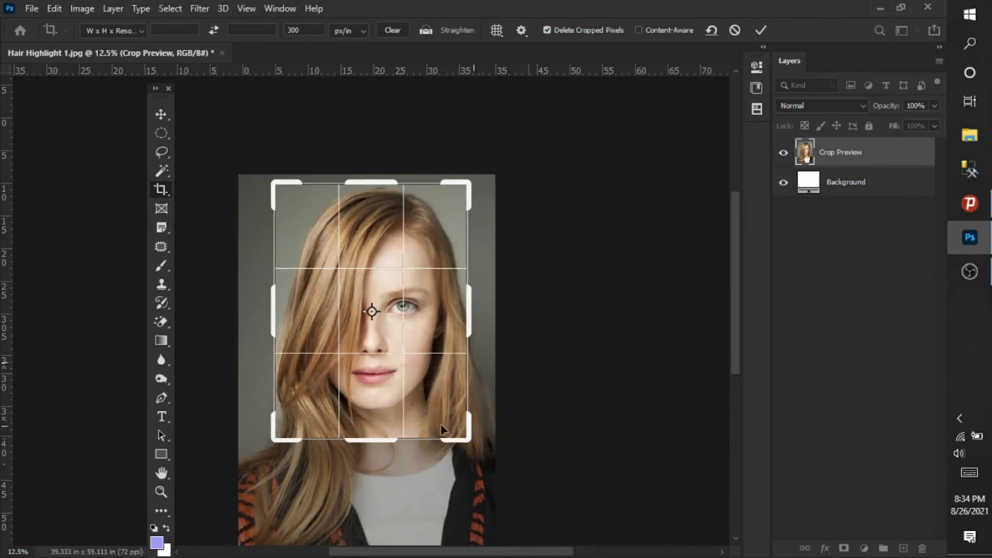
pyautogui.moveTo(273, 440); pyautogui.dragTo(252, 451)
pyautogui.moveTo(375, 393)
pyautogui.mouseDown()
pyautogui.moveTo(357, 391)
pyautogui.moveTo(375, 393)
pyautogui.mouseUp()
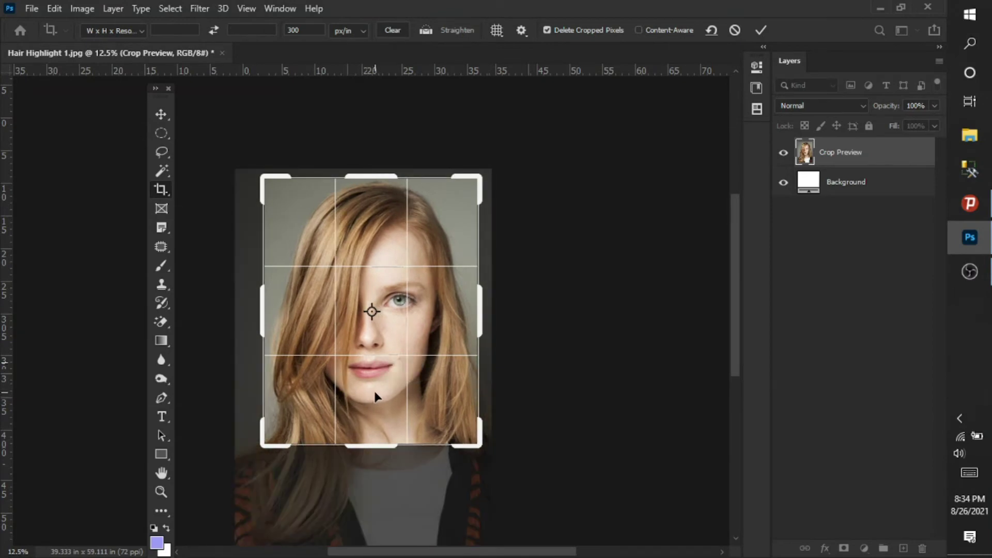
pyautogui.press('Return')
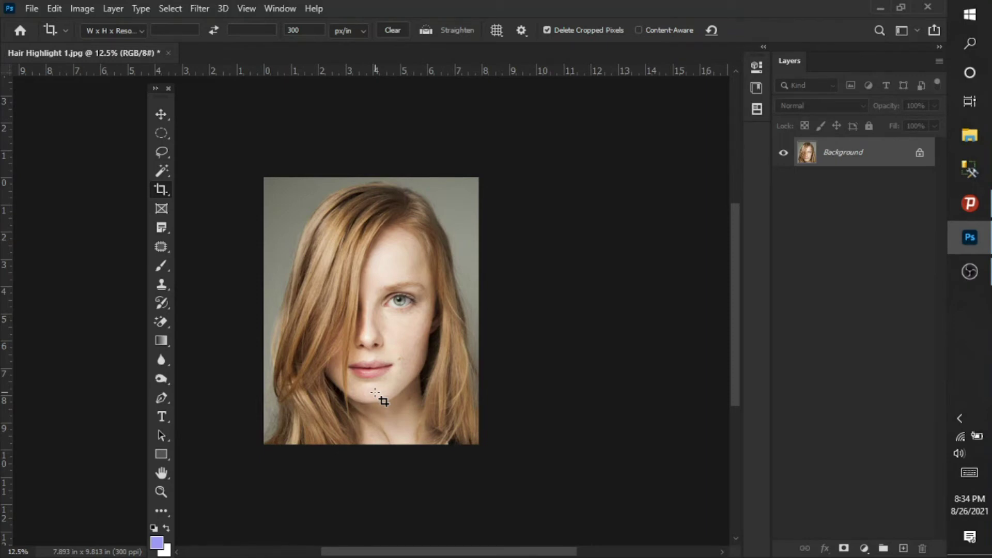
# Undo the crop to the face, and set up a Crop frame over the whole photo at 300 px/in
pyautogui.hotkey('ctrl', 'z')
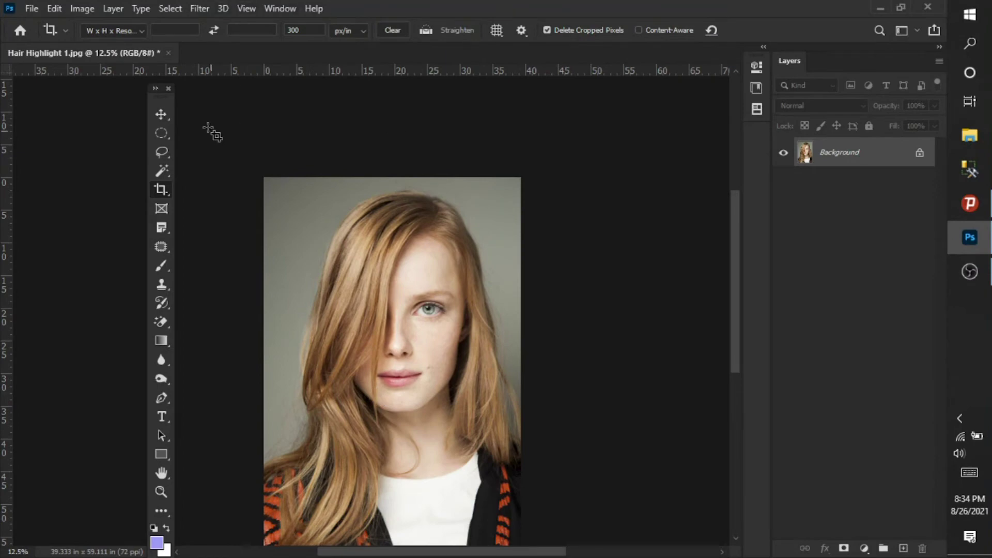
pyautogui.rightClick(161, 190)
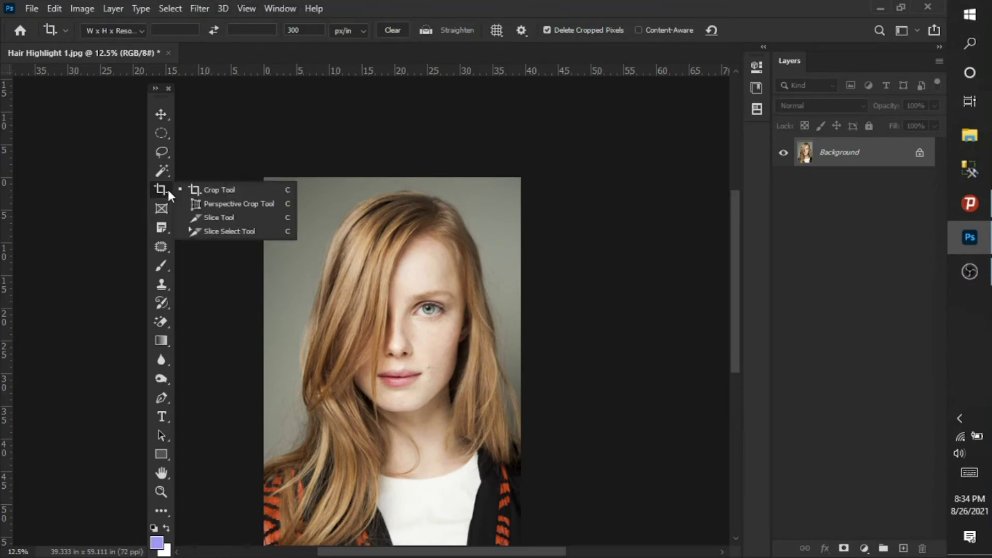
pyautogui.click(221, 190)
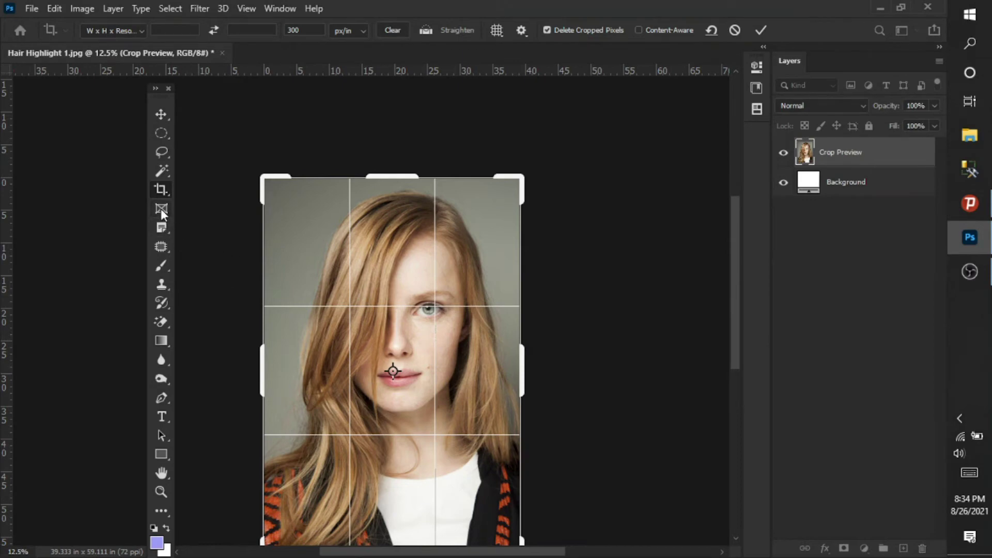
# Apply the full-frame crop by switching to the Patch tool, and view the related healing tools
pyautogui.click(163, 246)
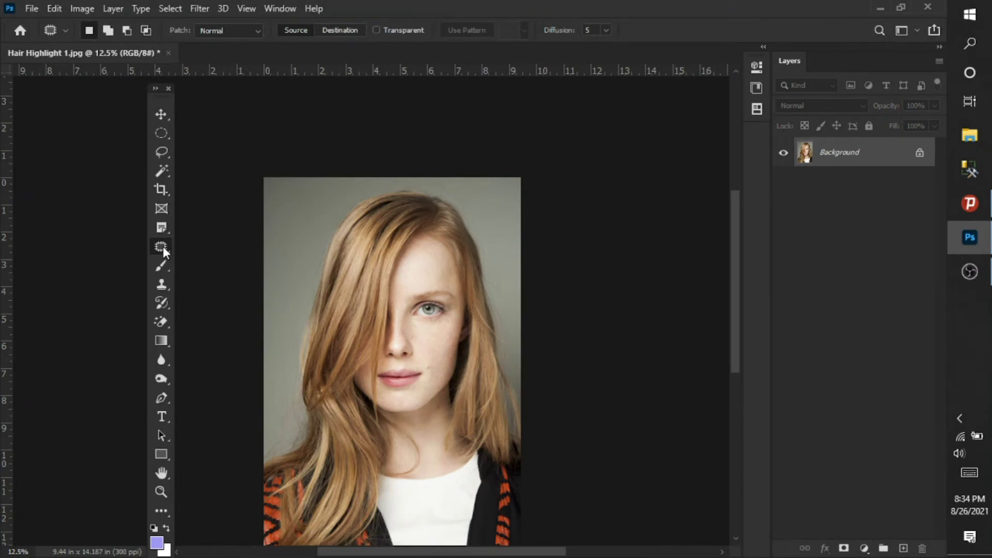
pyautogui.rightClick(163, 246)
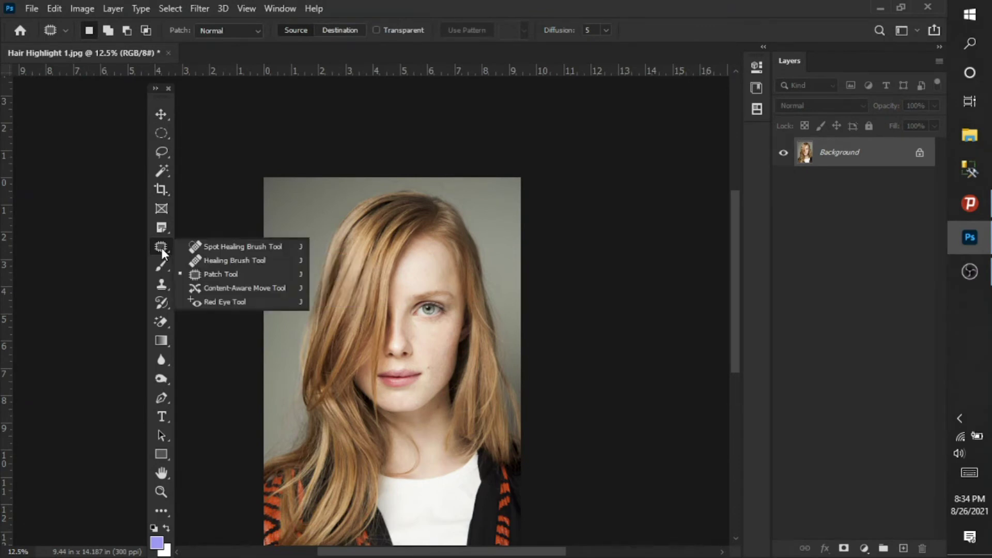
pyautogui.click(162, 247)
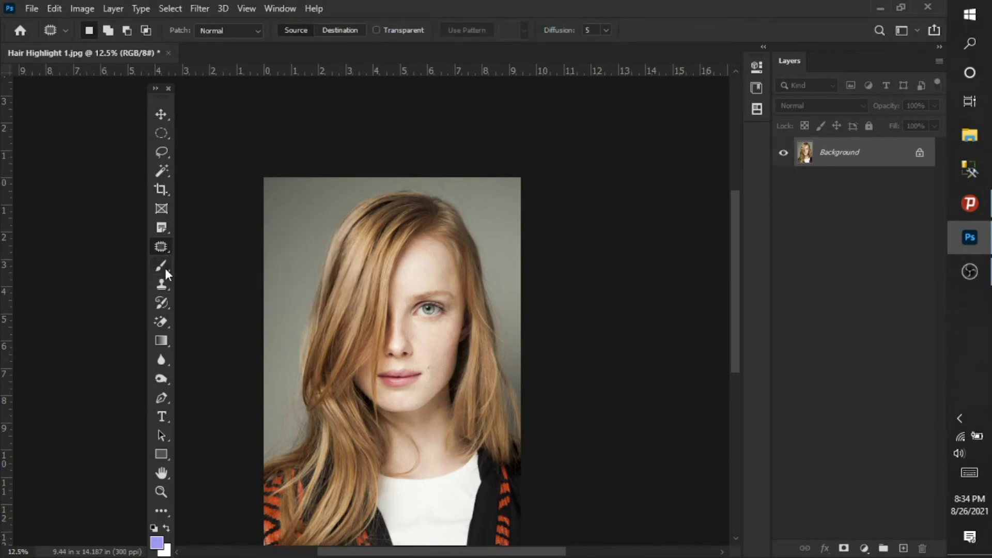
# Activate the Brush tool from its tool group and paint a loose purple loop on the background beside the hair
pyautogui.click(162, 266)
pyautogui.rightClick(165, 268)
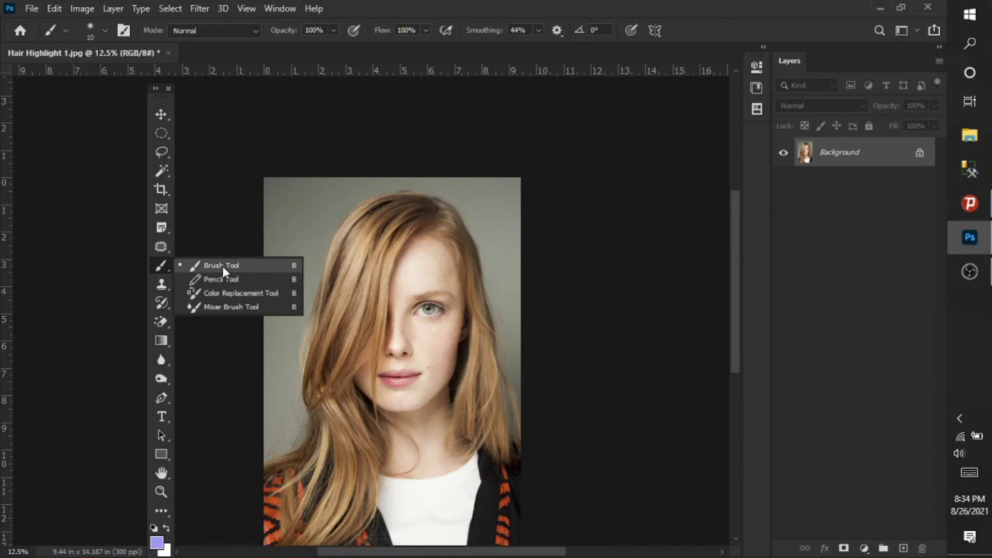
pyautogui.click(160, 266)
pyautogui.rightClick(165, 265)
pyautogui.click(203, 268)
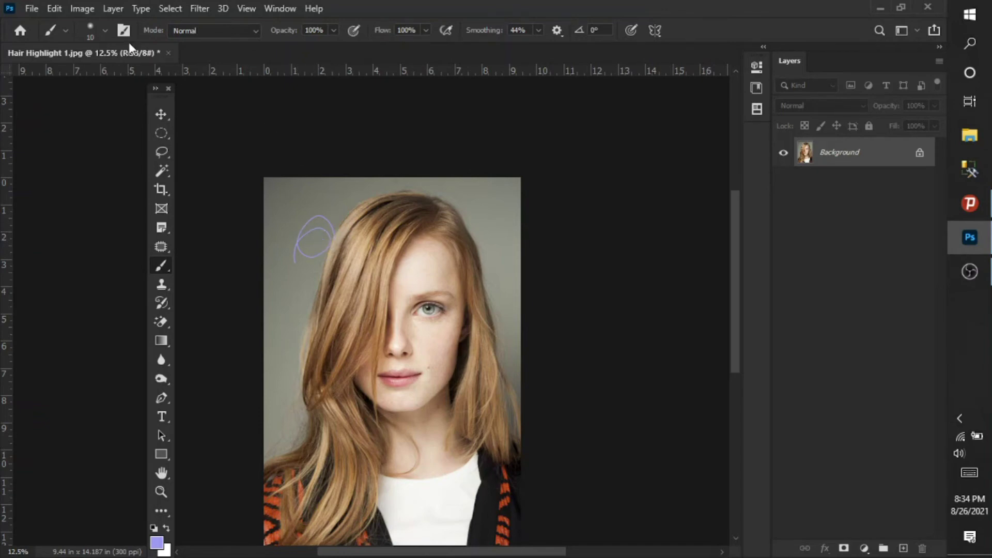
# Set the brush size to 58 px and paint a thicker purple loop over the hair beside the face
pyautogui.click(107, 30)
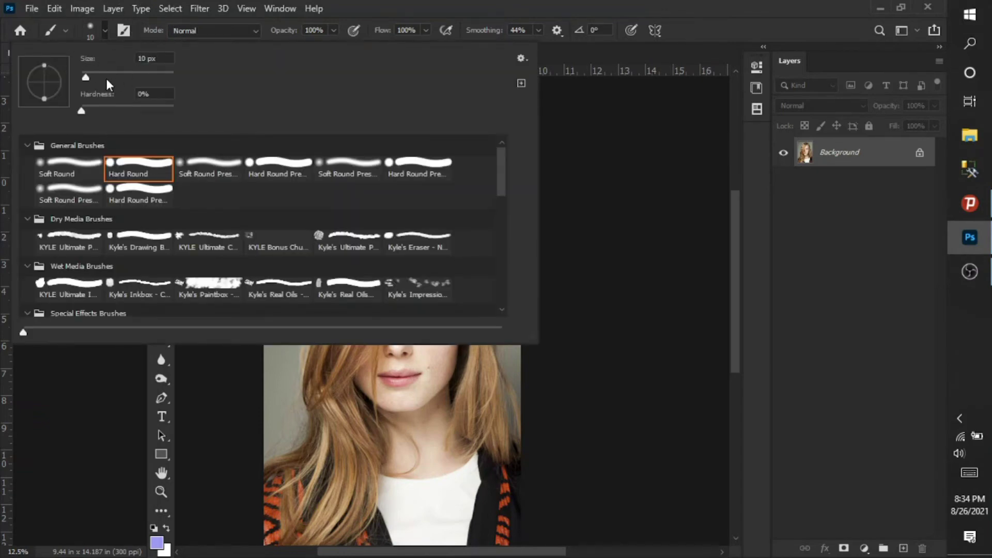
pyautogui.moveTo(89, 76); pyautogui.dragTo(108, 77)
pyautogui.click(360, 17)
pyautogui.moveTo(320, 279)
pyautogui.mouseDown()
pyautogui.moveTo(383, 306)
pyautogui.moveTo(372, 367)
pyautogui.moveTo(304, 341)
pyautogui.mouseUp()
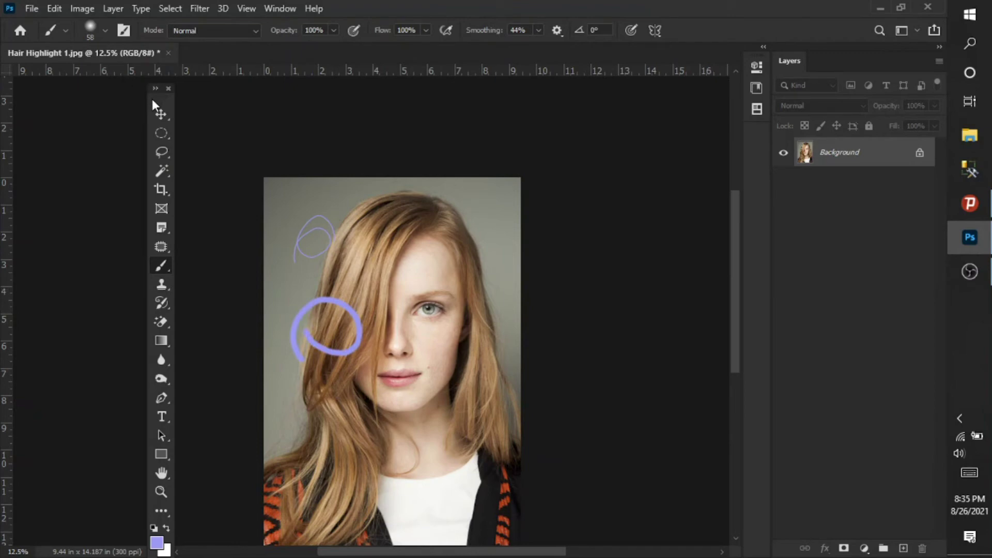
# Raise the brush hardness to its maximum and paint a loop between hair and eye, comparing its edges with the soft loop up close
pyautogui.hotkey('ctrl', '+')
pyautogui.click(103, 31)
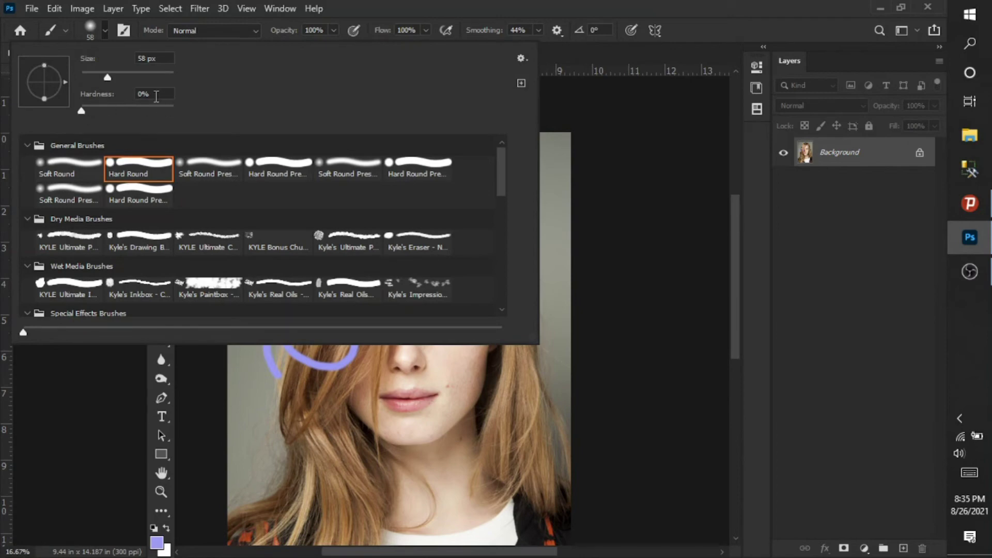
pyautogui.moveTo(83, 110); pyautogui.dragTo(187, 110)
pyautogui.click(350, 10)
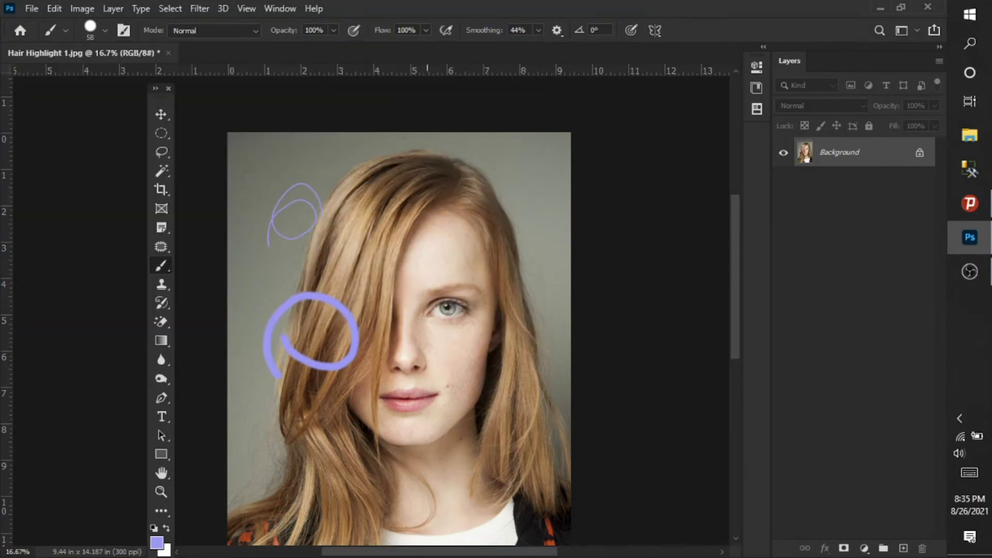
pyautogui.moveTo(356, 277)
pyautogui.mouseDown()
pyautogui.moveTo(433, 243)
pyautogui.moveTo(458, 296)
pyautogui.moveTo(452, 333)
pyautogui.moveTo(382, 326)
pyautogui.mouseUp()
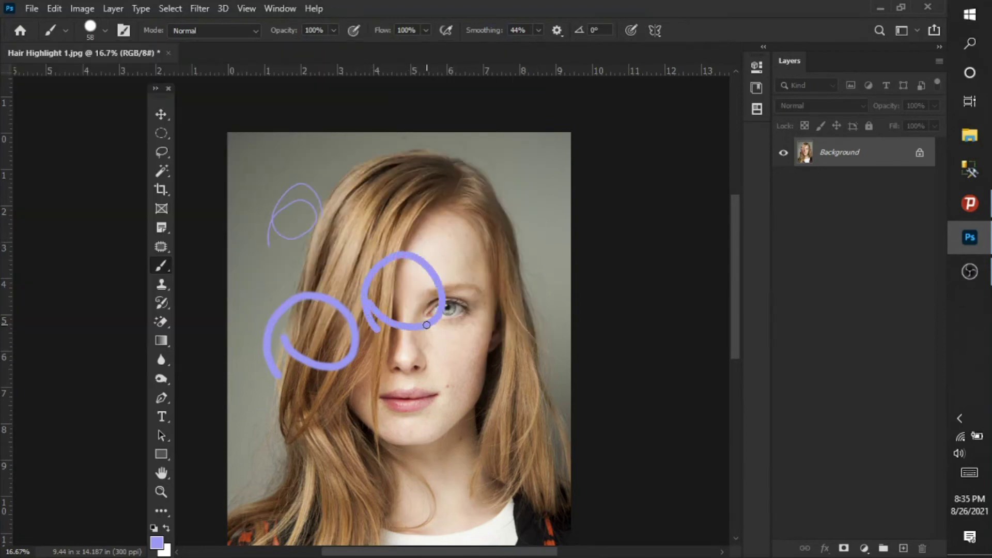
pyautogui.scroll(4, 383, 341)
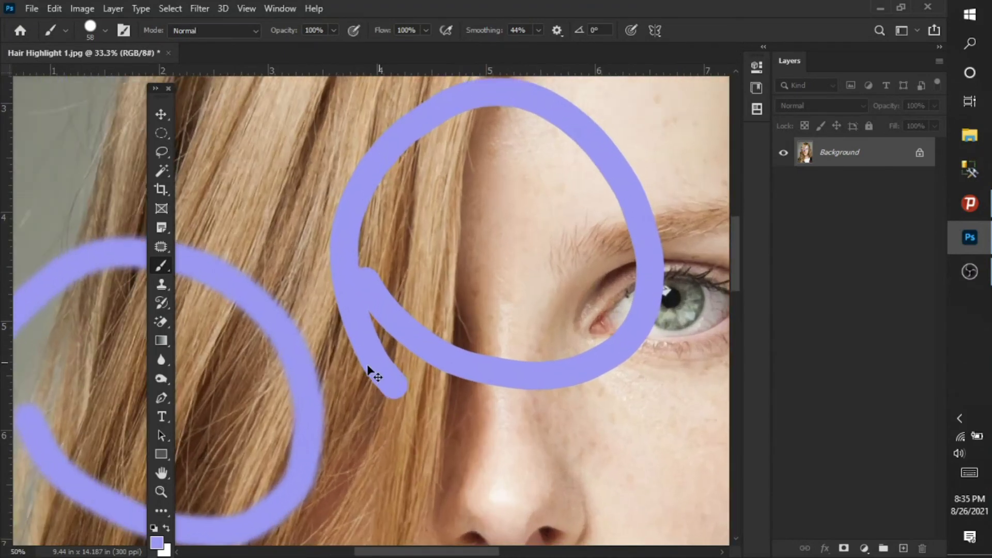
pyautogui.moveTo(294, 335); pyautogui.dragTo(407, 310)
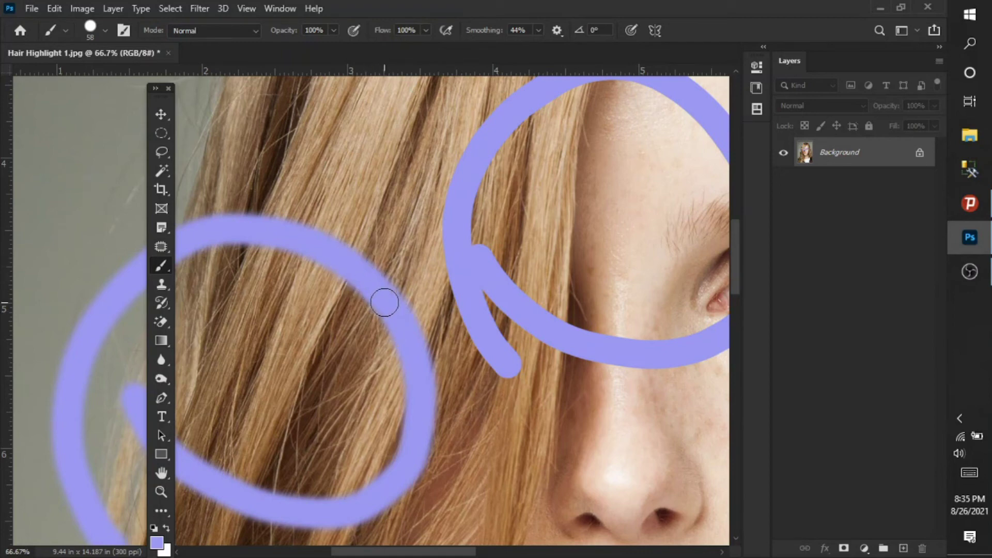
pyautogui.scroll(-2, 357, 310)
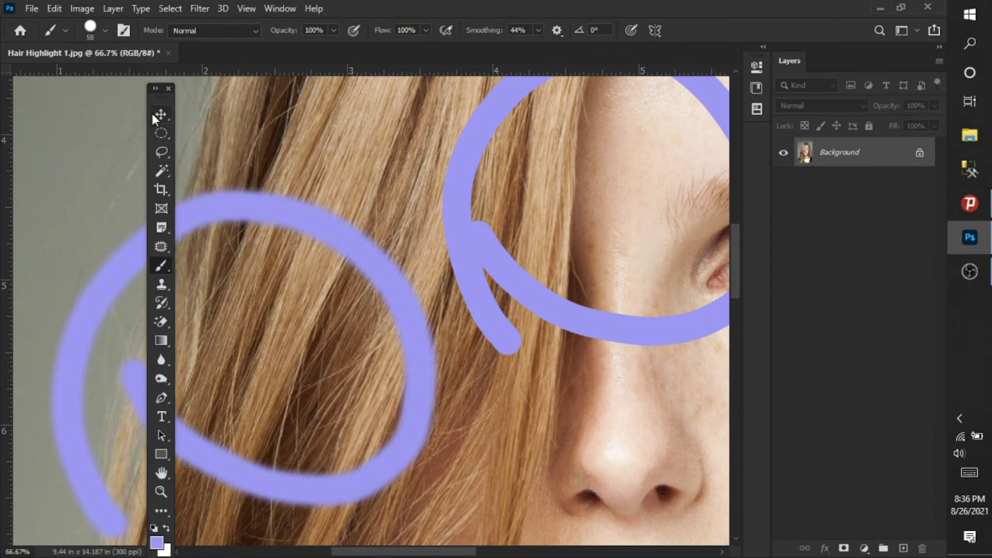
# Move the Tools panel slightly upward and activate the Rectangular Marquee tool from the marquee group
pyautogui.moveTo(159, 97); pyautogui.dragTo(155, 86)
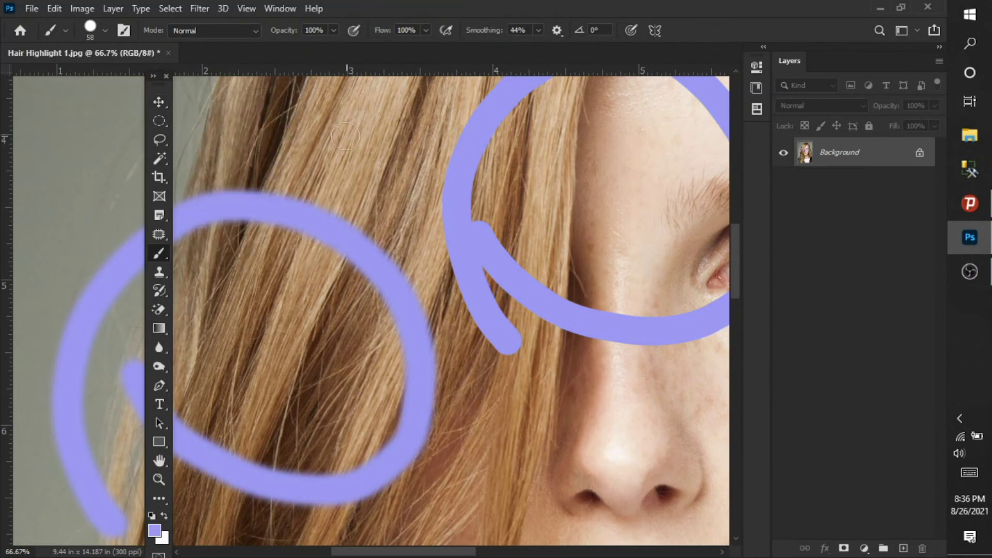
pyautogui.click(159, 122)
pyautogui.click(188, 120)
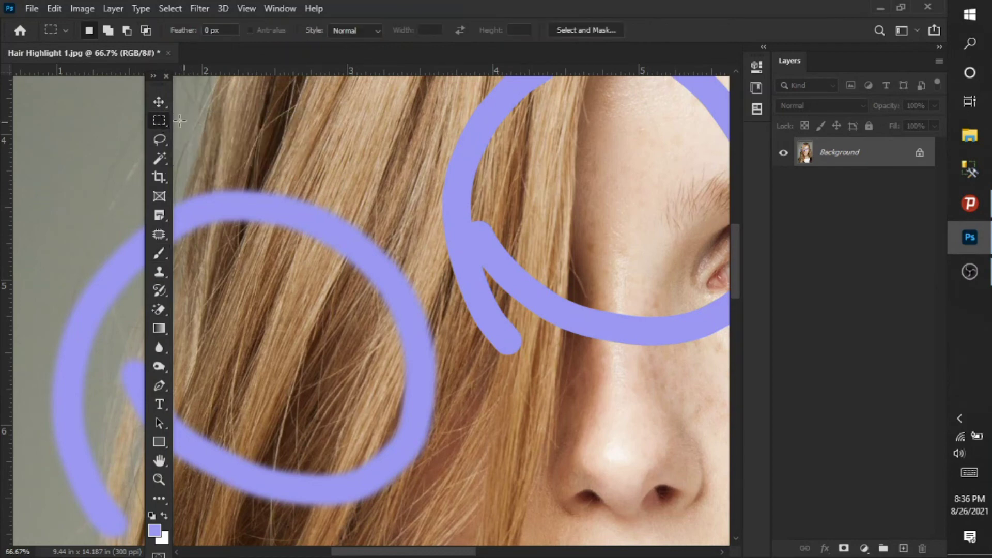
pyautogui.click(159, 121)
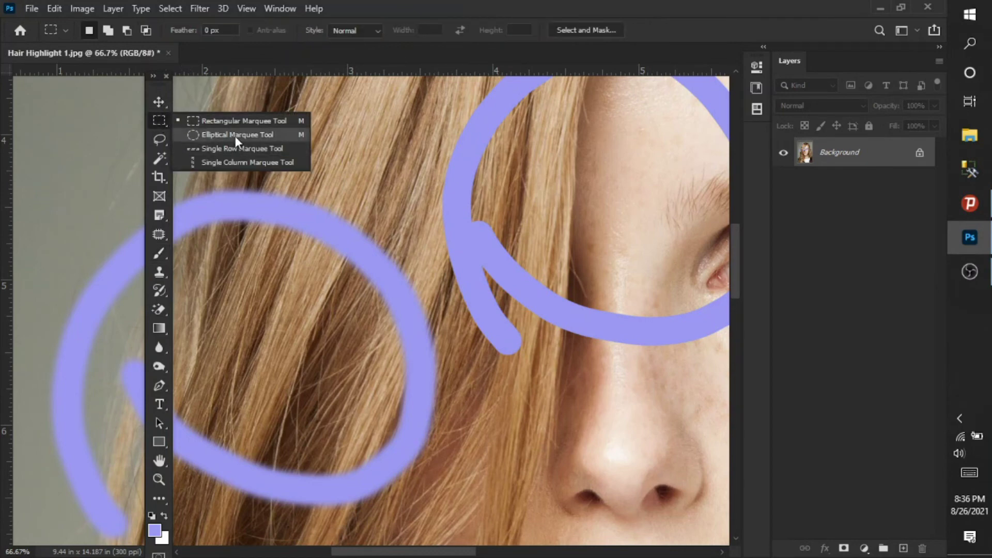
pyautogui.click(157, 122)
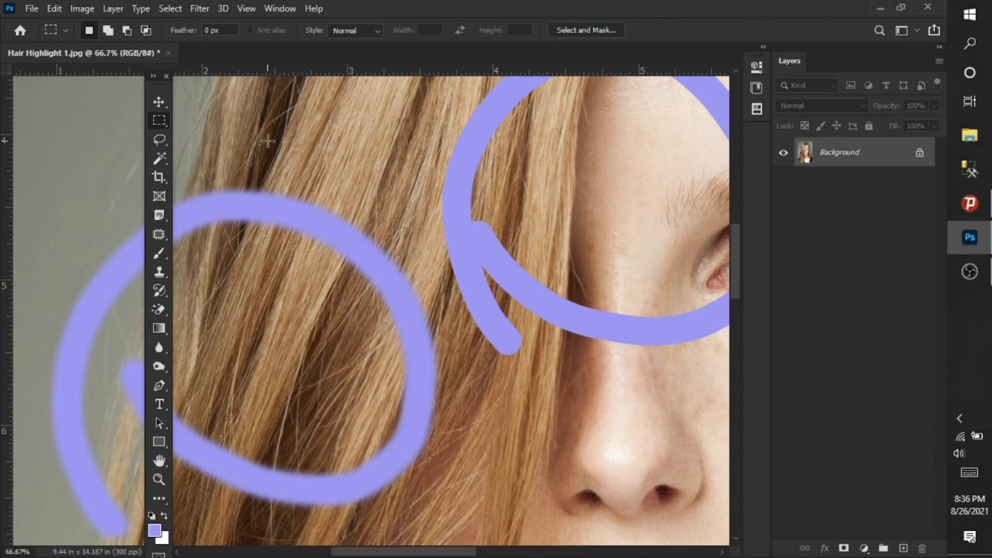
# Demonstrate the Rectangular Marquee by selecting a small and a wider area of hair, clearing each selection
pyautogui.moveTo(264, 118); pyautogui.dragTo(359, 191)
pyautogui.click(175, 9)
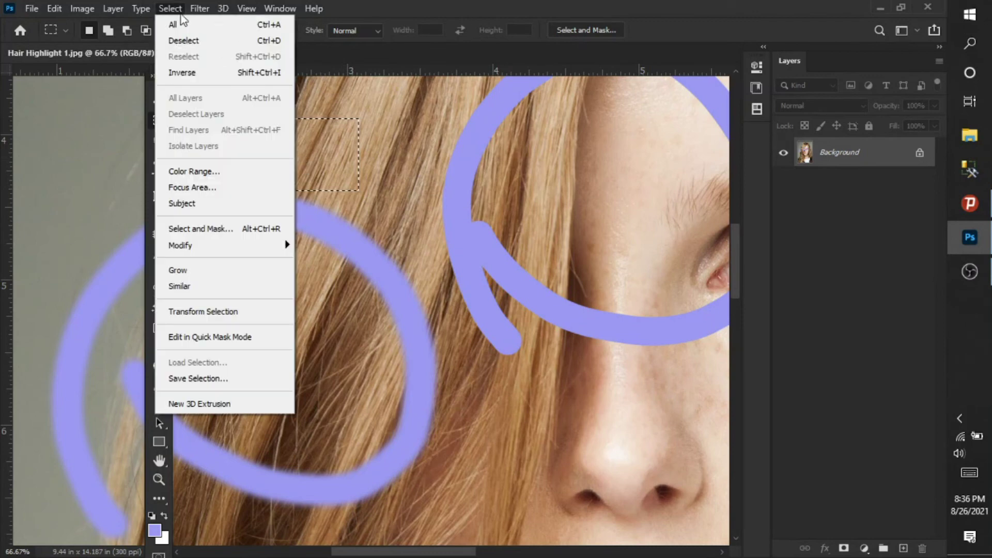
pyautogui.click(268, 38)
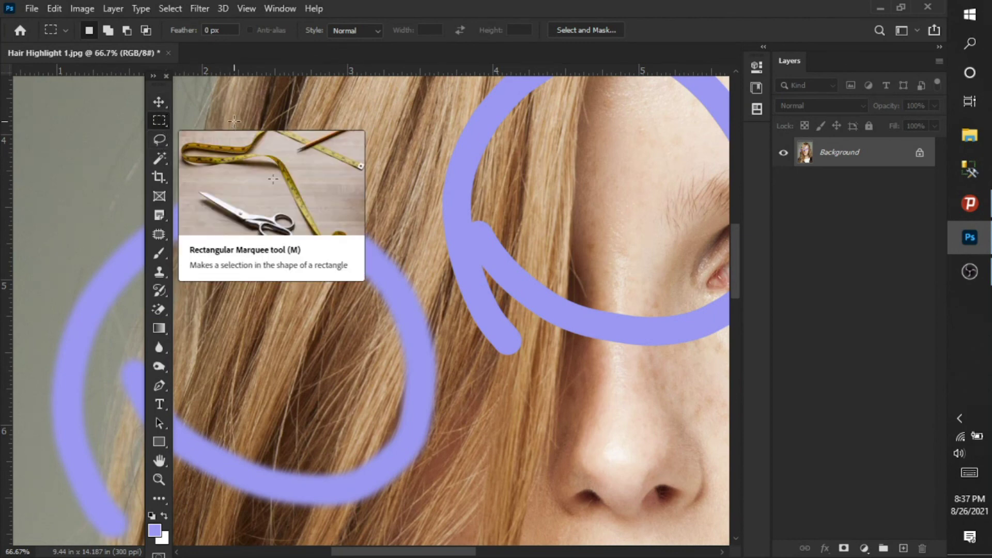
pyautogui.moveTo(233, 94); pyautogui.dragTo(450, 195)
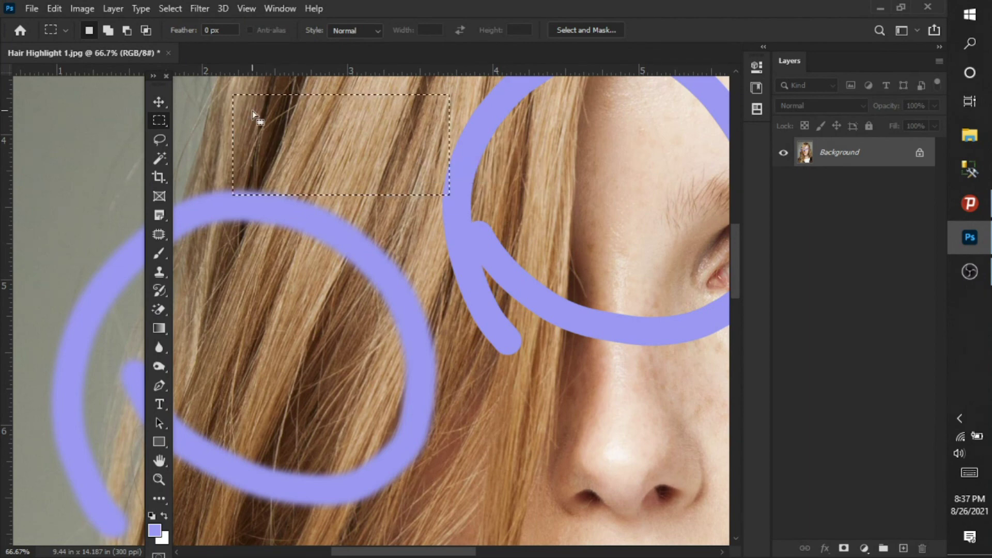
pyautogui.click(341, 155)
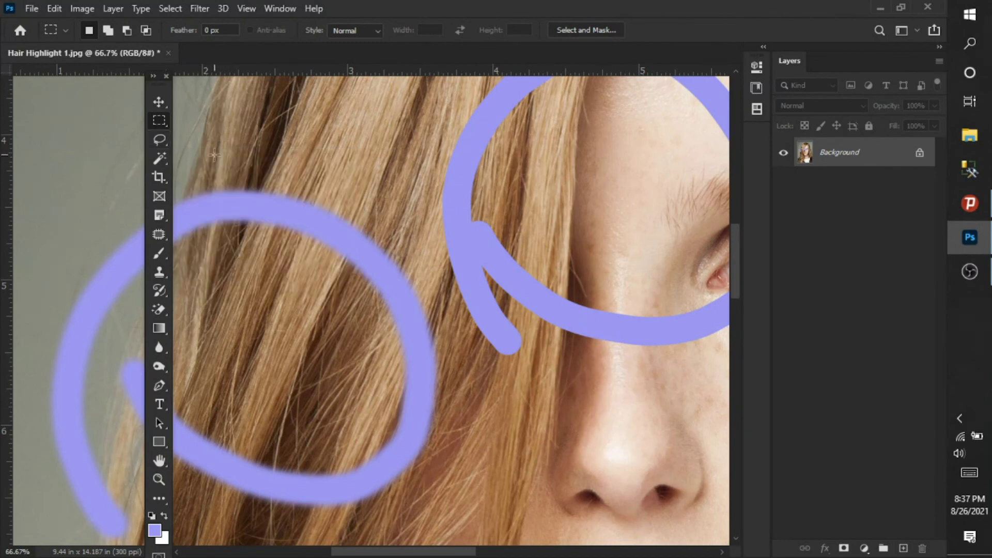
# Demonstrate the Magic Wand by selecting the hard-edged purple loop and the grey background separately, deselecting each
pyautogui.click(158, 160)
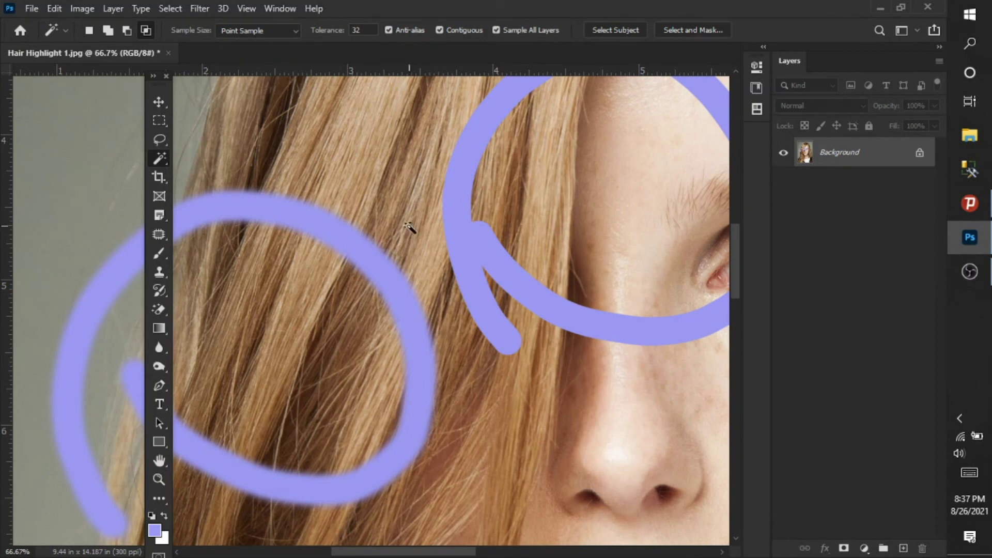
pyautogui.click(452, 223)
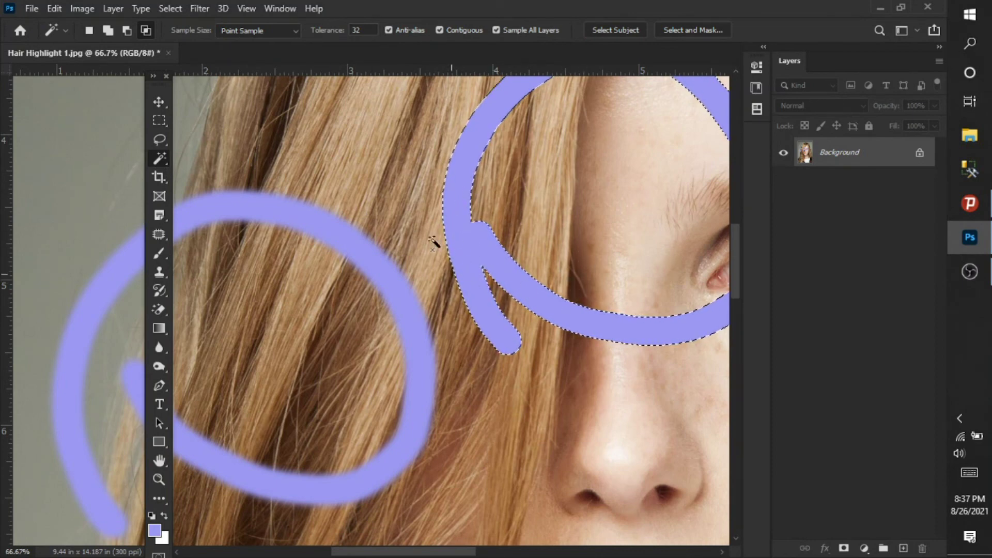
pyautogui.hotkey('ctrl', 'd')
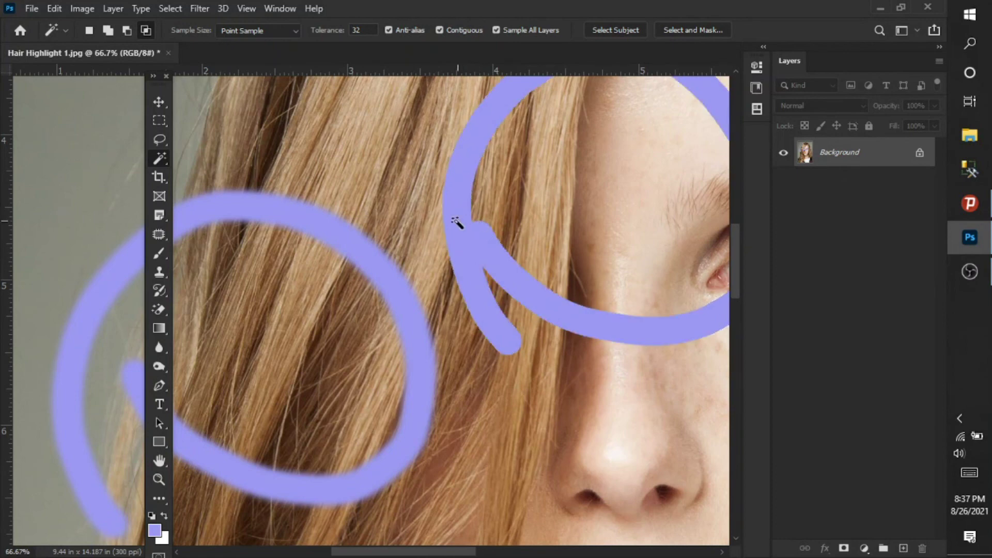
pyautogui.click(108, 196)
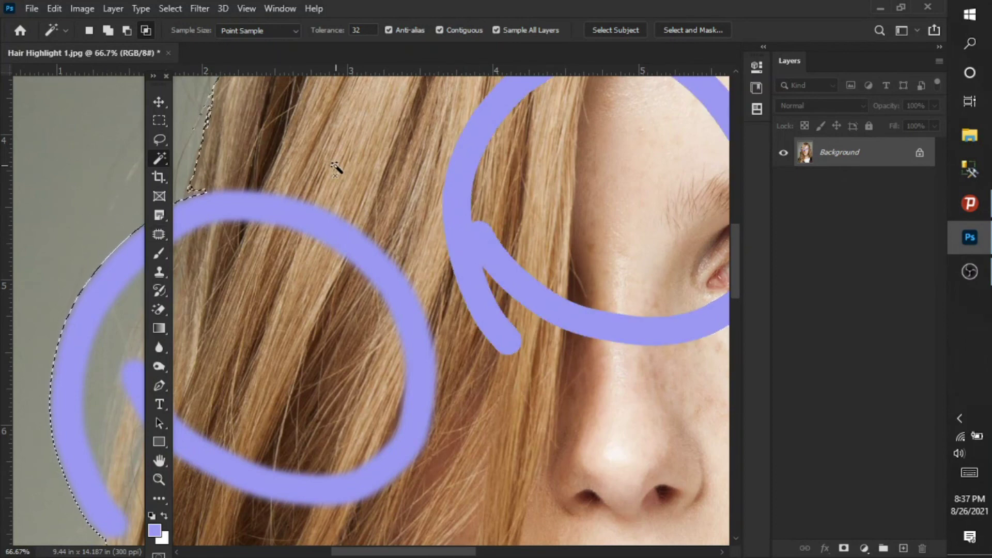
pyautogui.hotkey('ctrl', 'd')
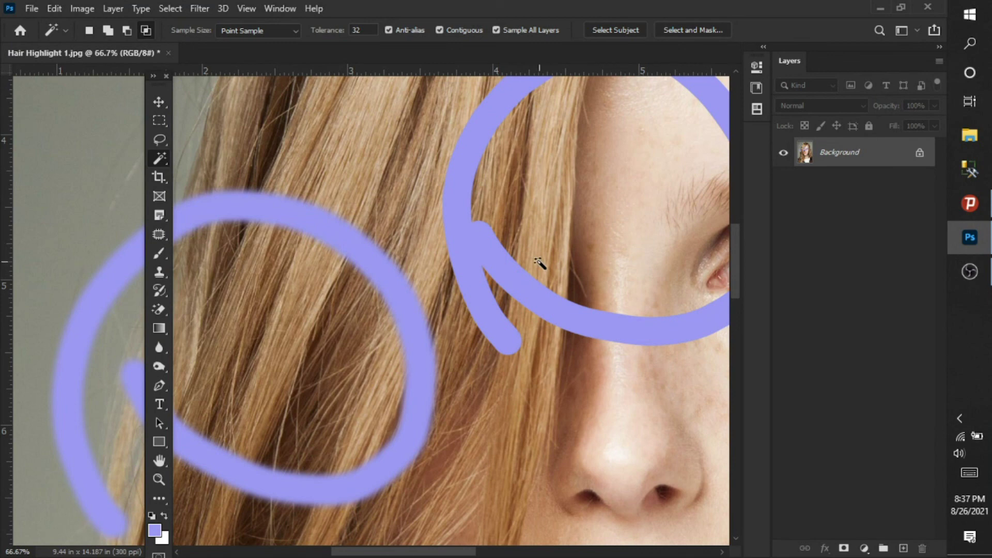
# Switch to the Pencil tool, view its brush presets, and dab a tiny purple dot on the hair beside the forehead
pyautogui.moveTo(152, 178)
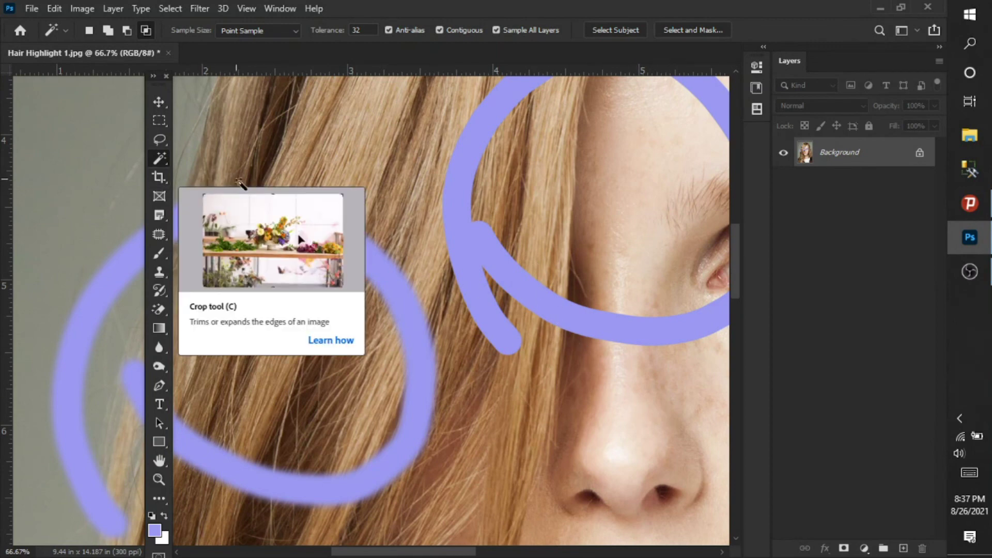
pyautogui.moveTo(159, 257)
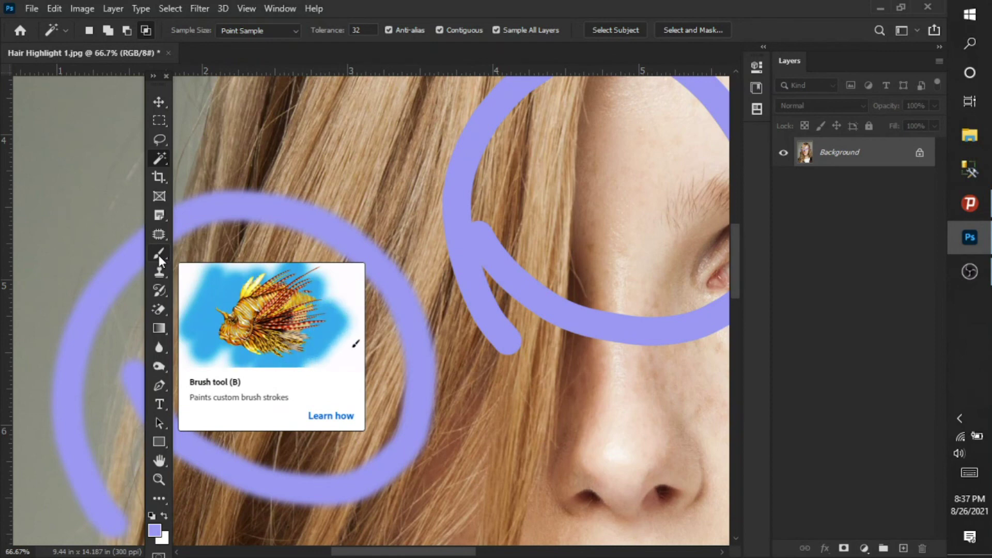
pyautogui.click(160, 255)
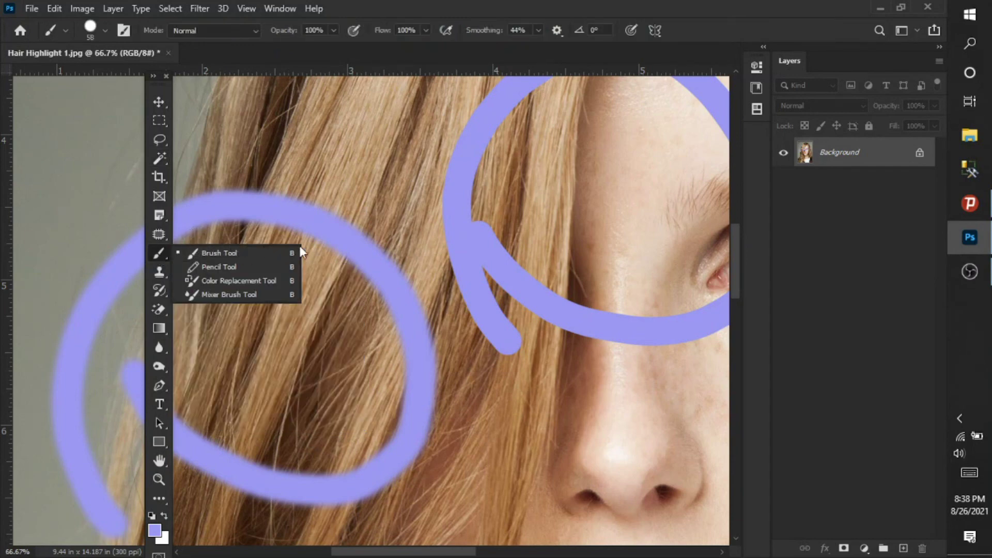
pyautogui.click(231, 267)
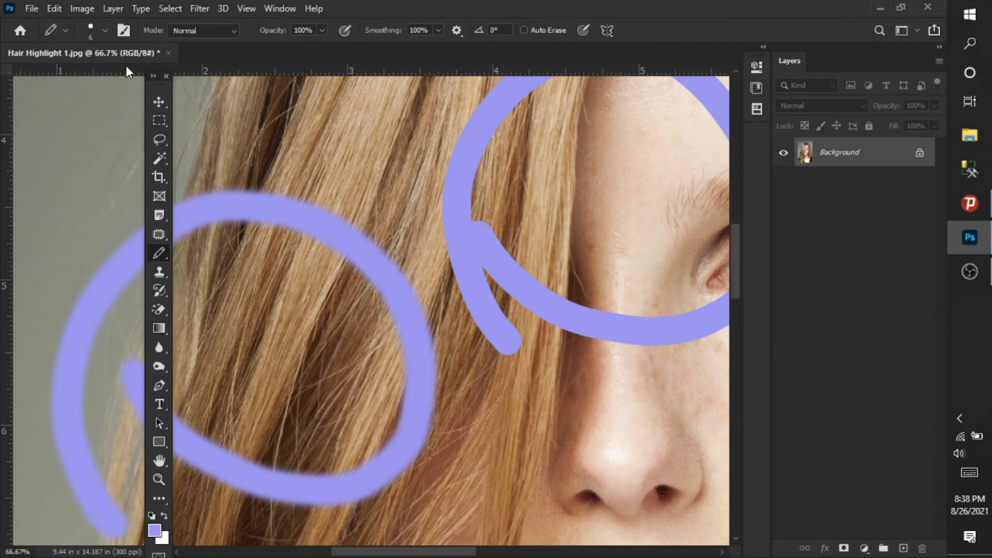
pyautogui.click(104, 29)
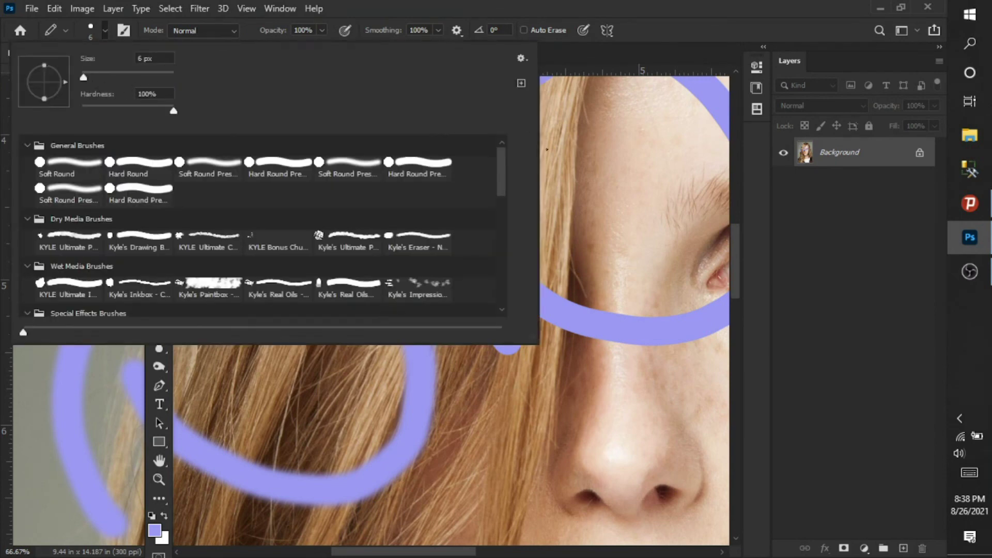
pyautogui.click(547, 149)
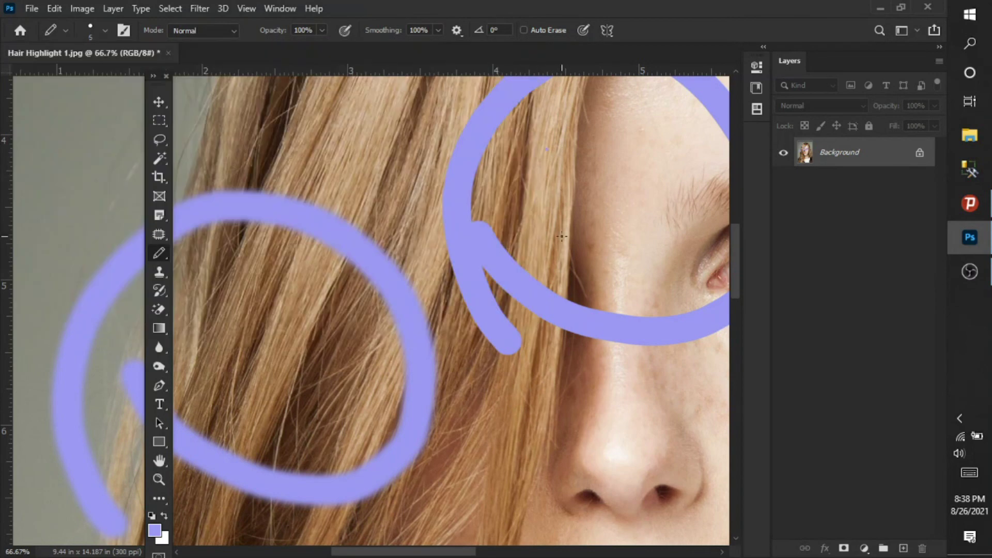
# Enlarge the Pencil to 125 px and paint a solid purple blob on the hair above the soft-edged loop
pyautogui.press(']')
pyautogui.press(']')
pyautogui.press(']')
pyautogui.press(']')
pyautogui.press(']')
pyautogui.press(']')
pyautogui.press(']')
pyautogui.press(']')
pyautogui.press(']')
pyautogui.press(']')
pyautogui.press(']')
pyautogui.press(']')
pyautogui.press(']')
pyautogui.press(']')
pyautogui.press(']')
pyautogui.press(']')
pyautogui.press(']')
pyautogui.press(']')
pyautogui.moveTo(355, 138)
pyautogui.mouseDown()
pyautogui.moveTo(405, 173)
pyautogui.moveTo(382, 222)
pyautogui.mouseUp()
pyautogui.moveTo(298, 206); pyautogui.dragTo(361, 155)
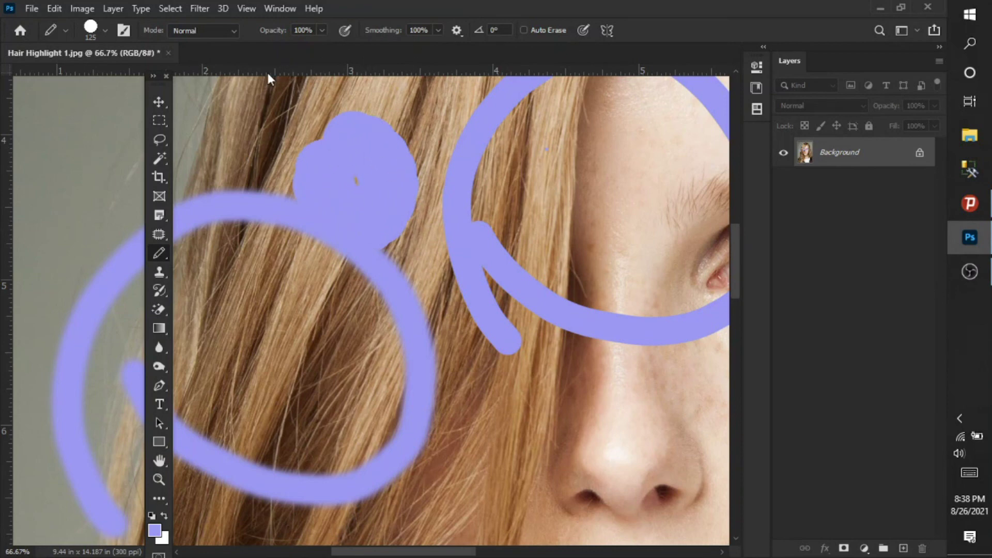
# Set the Pencil hardness to 0% and paint a second purple blob over the hair edge and forehead
pyautogui.click(105, 30)
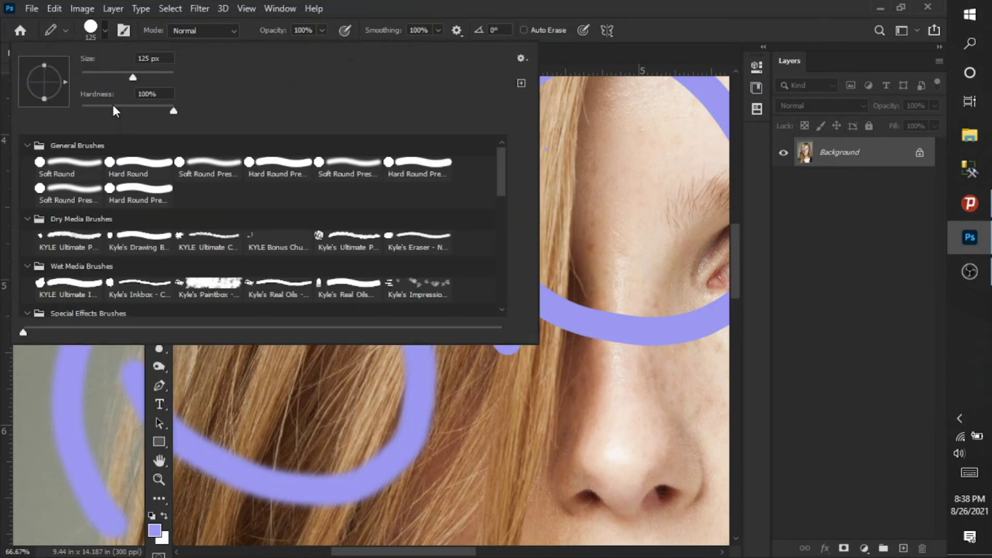
pyautogui.moveTo(62, 103); pyautogui.dragTo(64, 102)
pyautogui.click(375, 7)
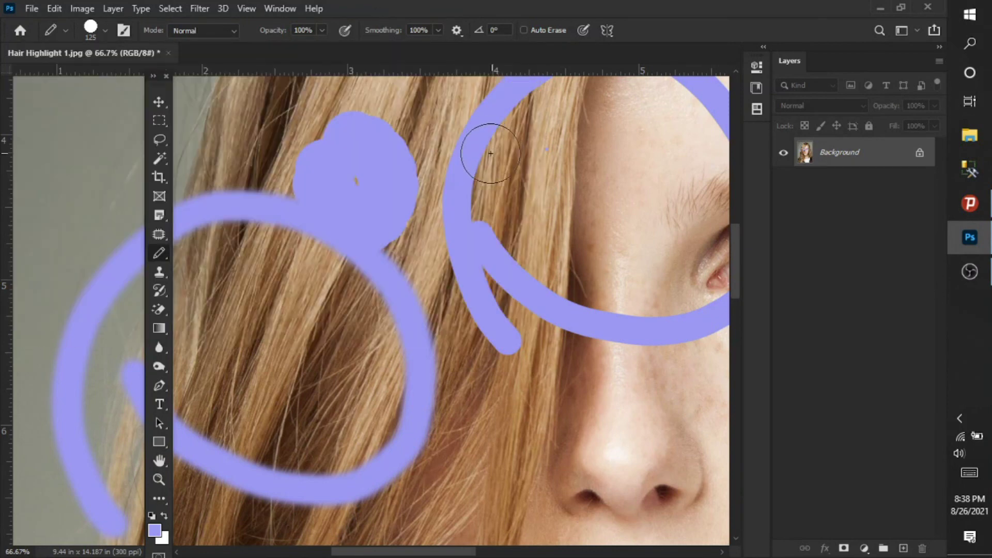
pyautogui.click(564, 218)
pyautogui.moveTo(629, 177); pyautogui.dragTo(558, 186)
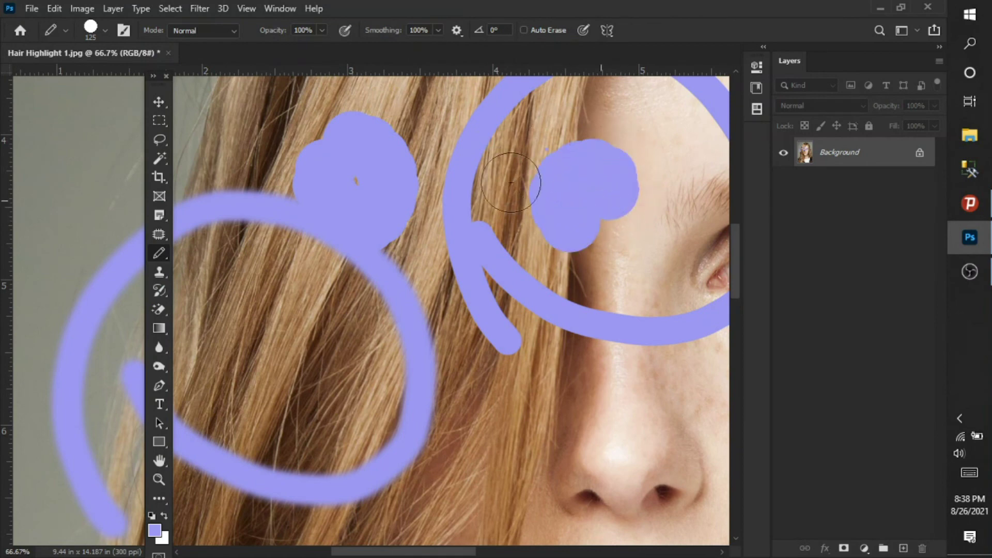
# Dab more 125 px Pencil spots at 0% hardness on the forehead and hair, and fill the gap in the first blob
pyautogui.click(105, 32)
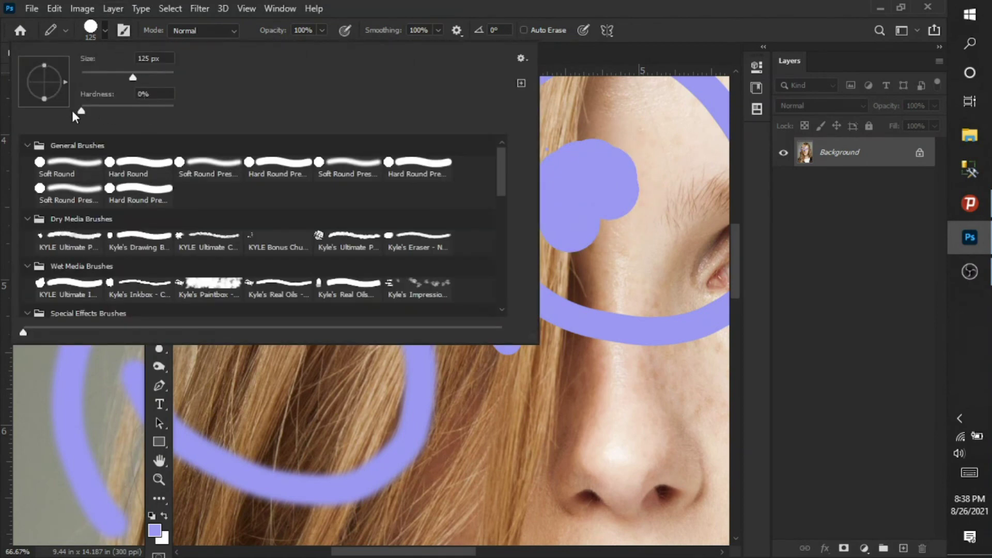
pyautogui.click(601, 127)
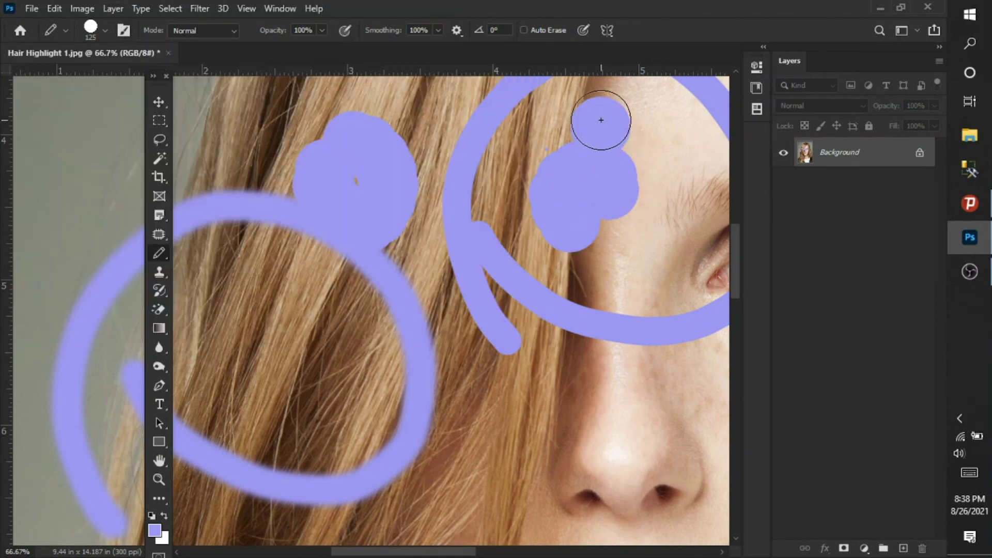
pyautogui.click(272, 131)
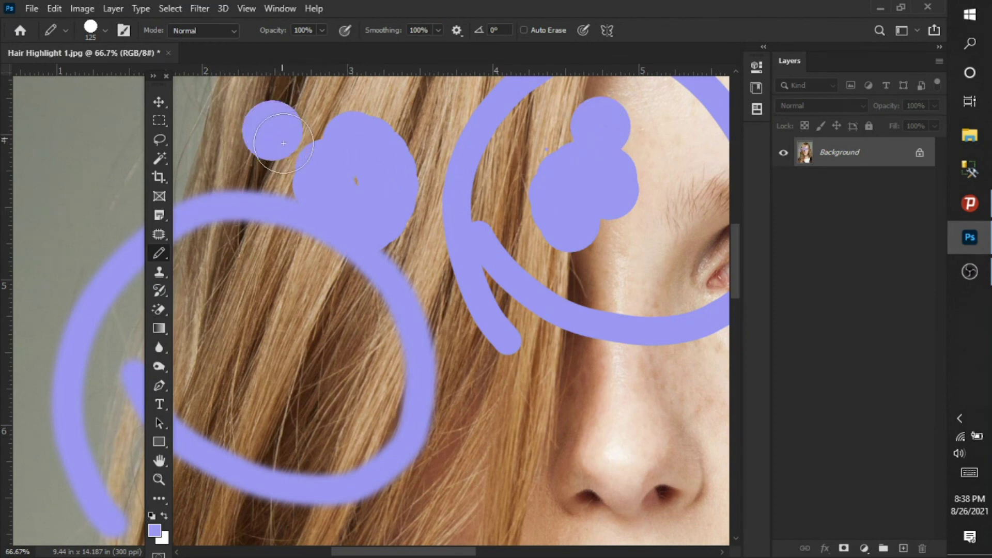
pyautogui.click(200, 118)
pyautogui.click(205, 153)
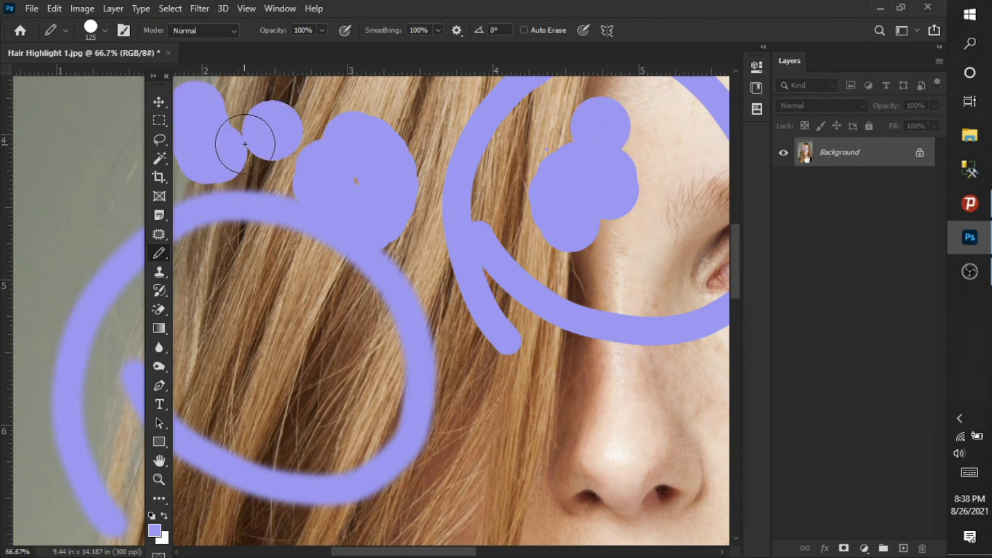
pyautogui.click(104, 30)
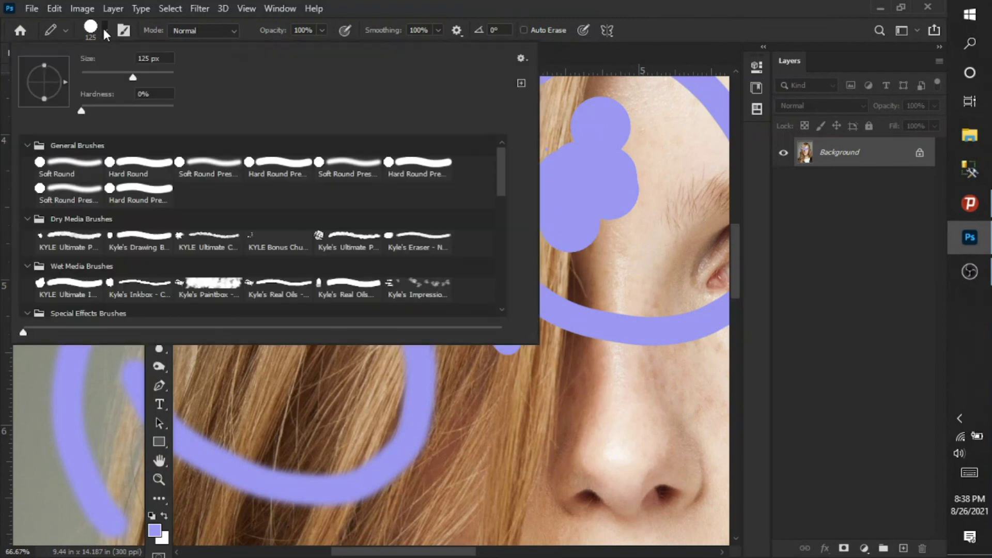
pyautogui.click(615, 139)
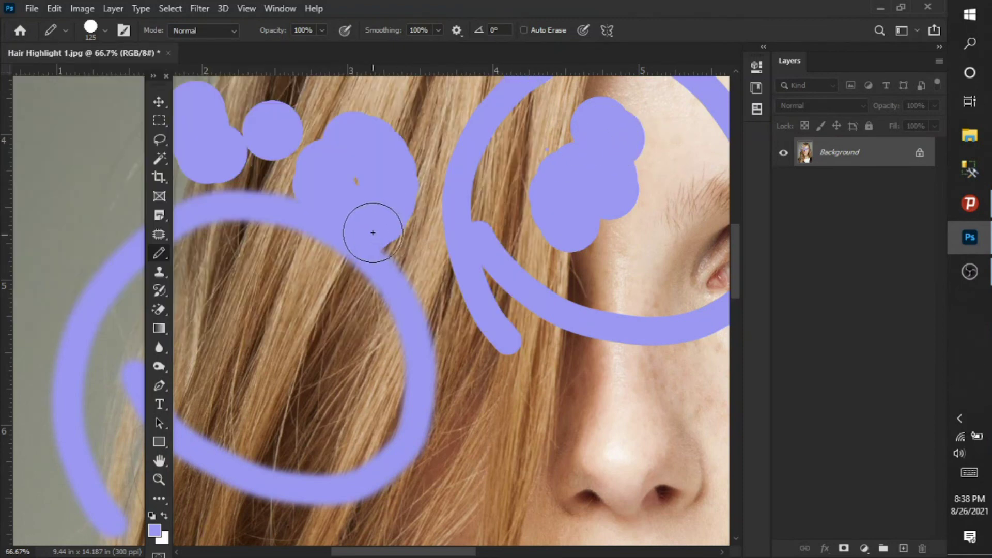
pyautogui.scroll(-1, 367, 240)
pyautogui.scroll(-3, 366, 240)
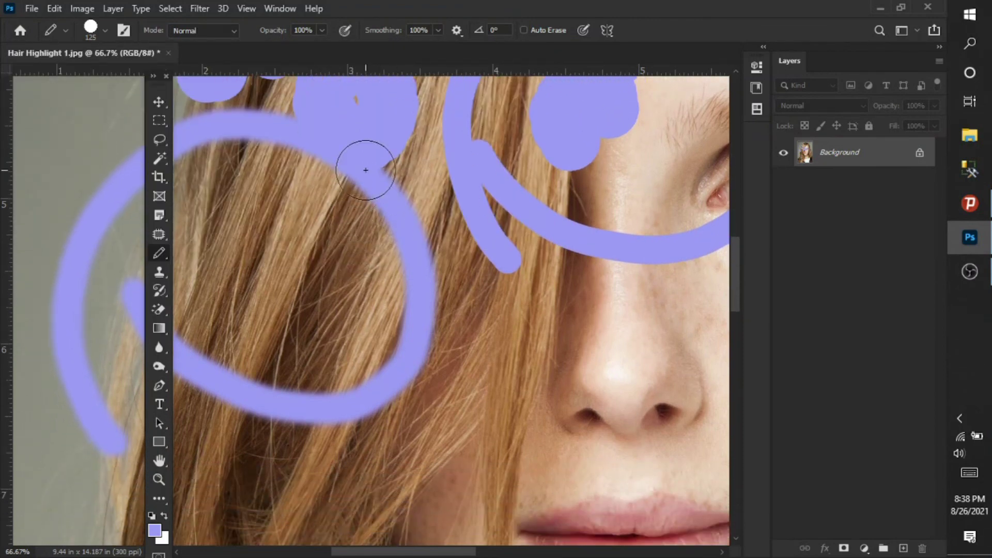
pyautogui.moveTo(344, 132)
pyautogui.mouseDown()
pyautogui.moveTo(355, 104)
pyautogui.moveTo(377, 137)
pyautogui.mouseUp()
# Move the Tools panel further up and expand it to a two-column layout
pyautogui.moveTo(160, 83); pyautogui.dragTo(158, 66)
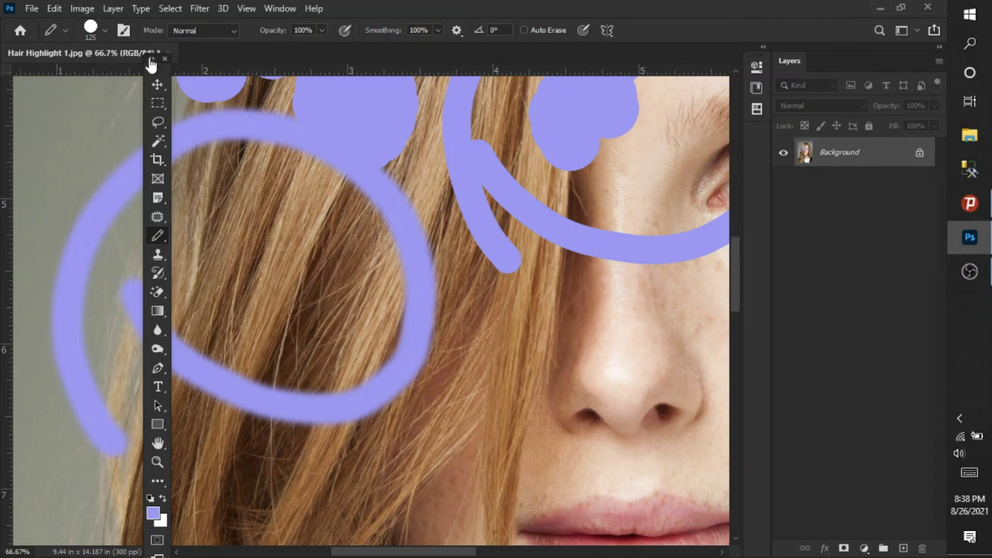
pyautogui.click(151, 60)
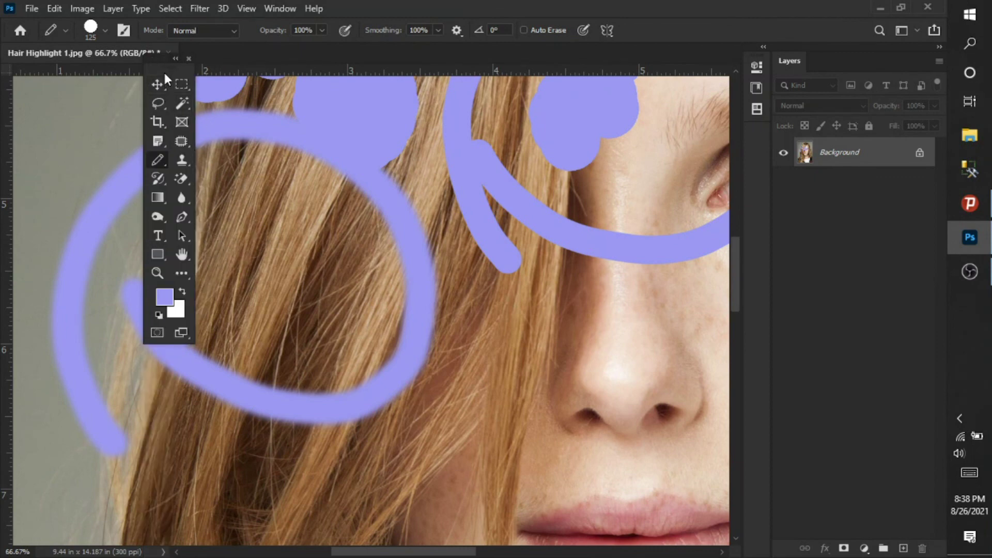